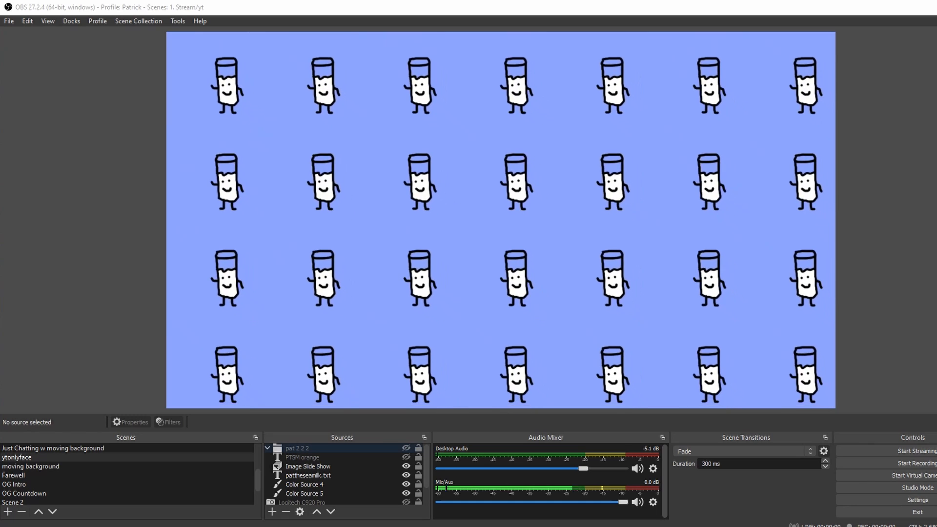
# Show the hidden "pat 2 2 2" group and switch to the "2. yt tutorials" scene collection
pyautogui.click(406, 448)
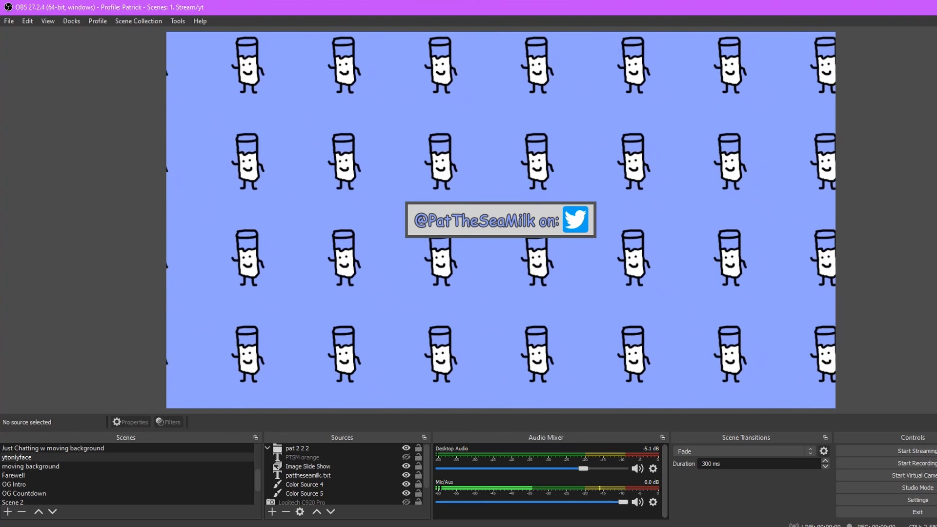
pyautogui.click(139, 21)
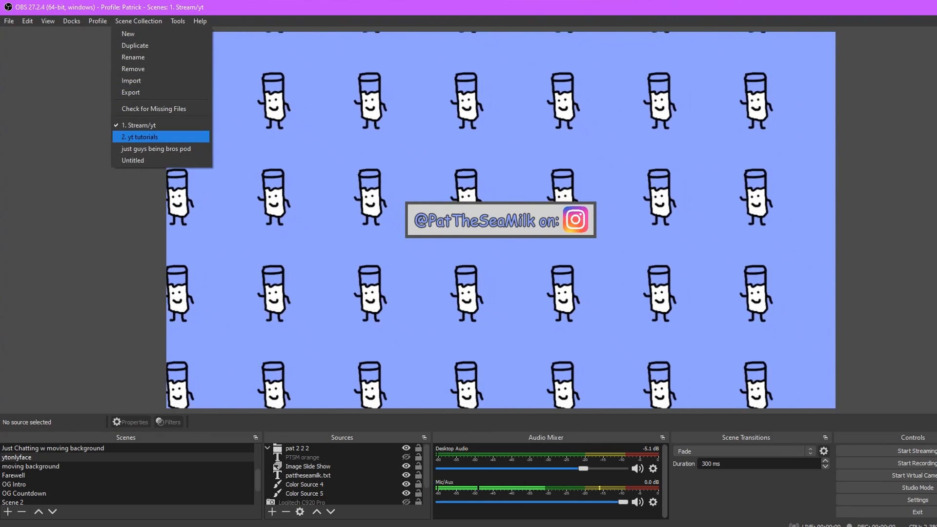
pyautogui.click(140, 137)
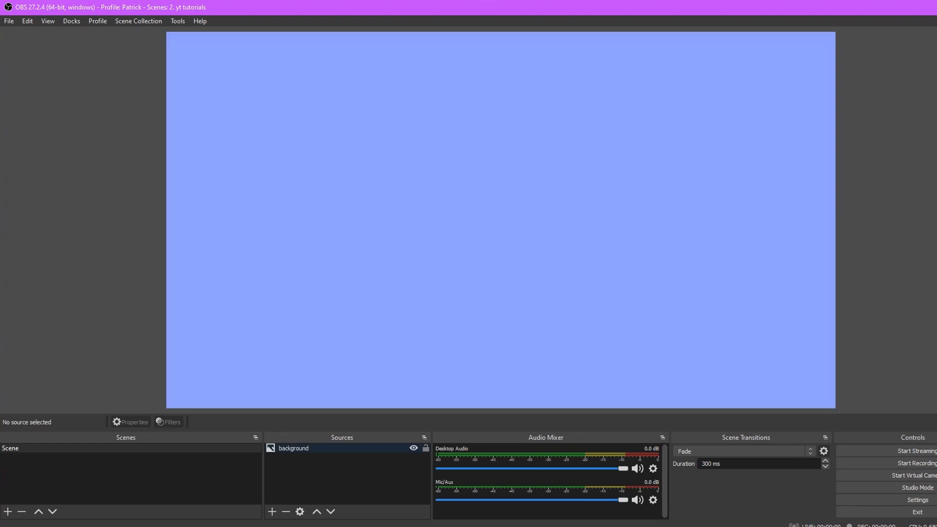
# Add a new Color Source to the scene under the default name and set its color to grey #878787
pyautogui.click(272, 512)
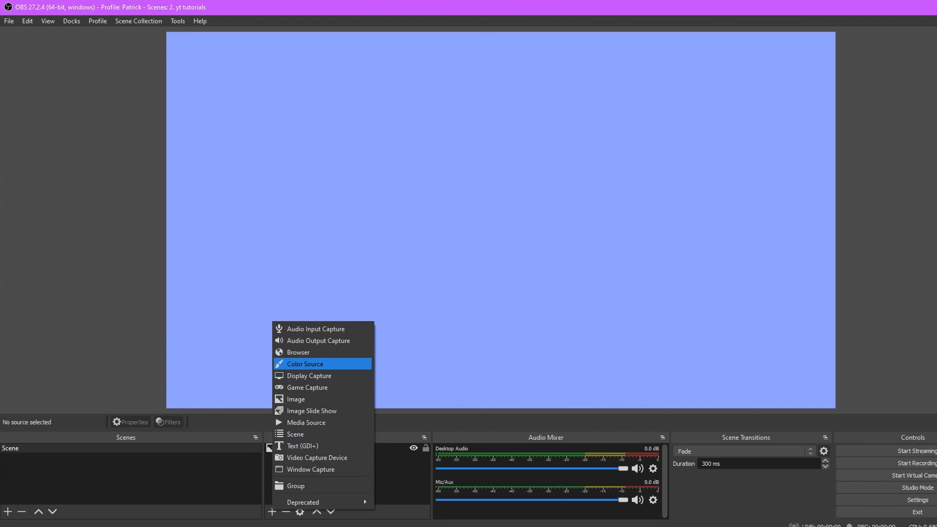
pyautogui.click(305, 363)
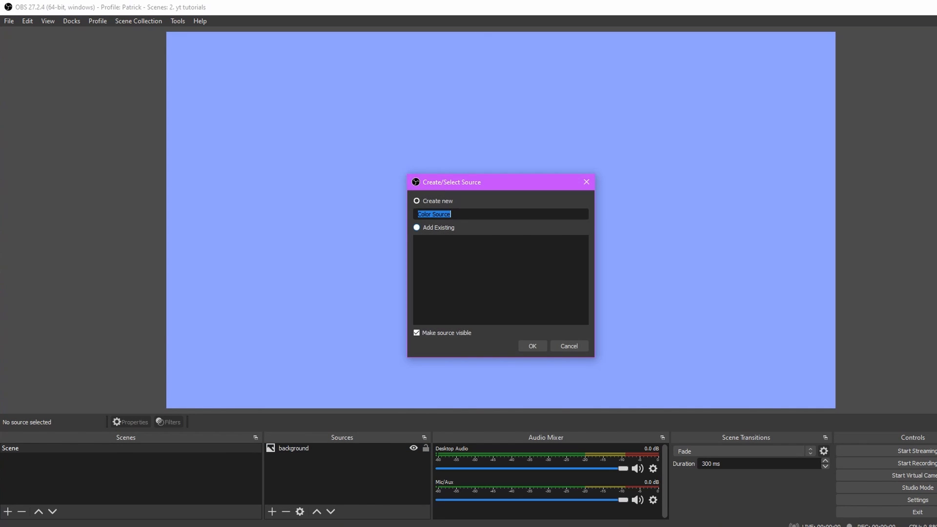
pyautogui.click(464, 215)
pyautogui.click(533, 346)
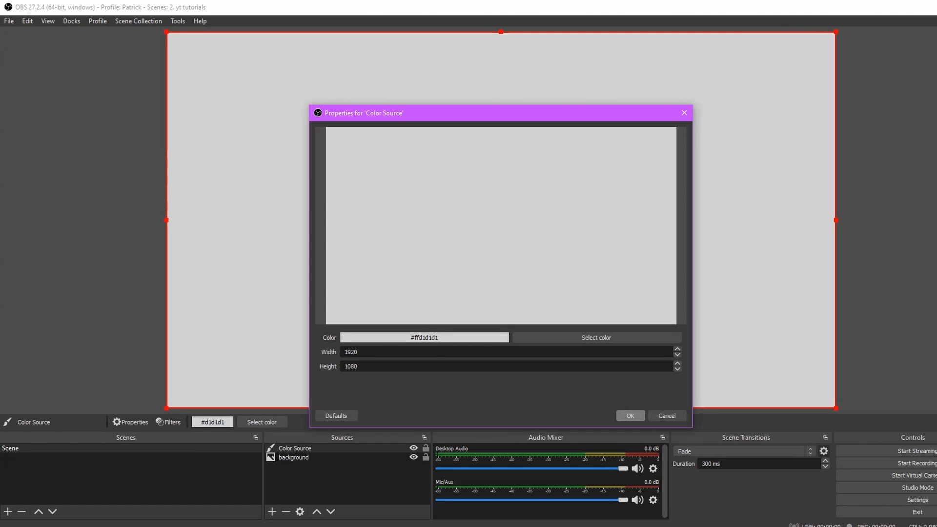
pyautogui.click(597, 338)
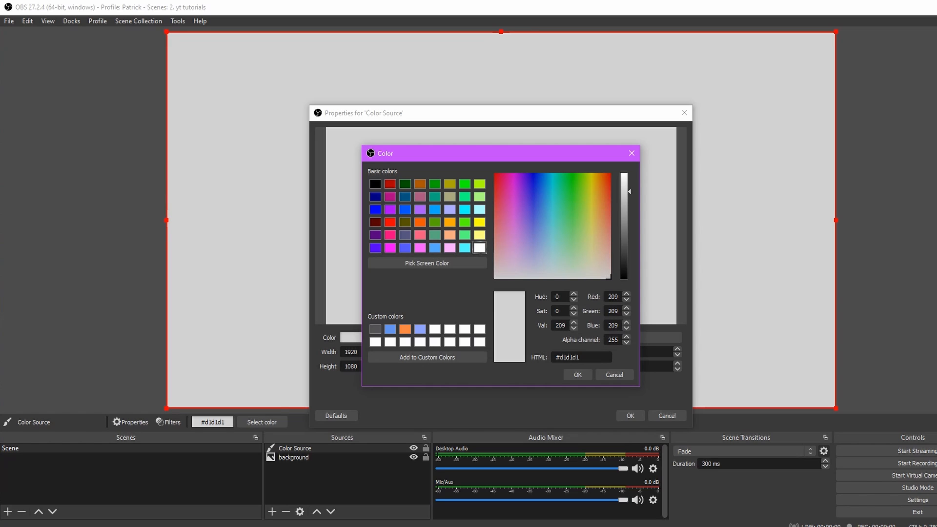
pyautogui.moveTo(625, 191); pyautogui.dragTo(624, 223)
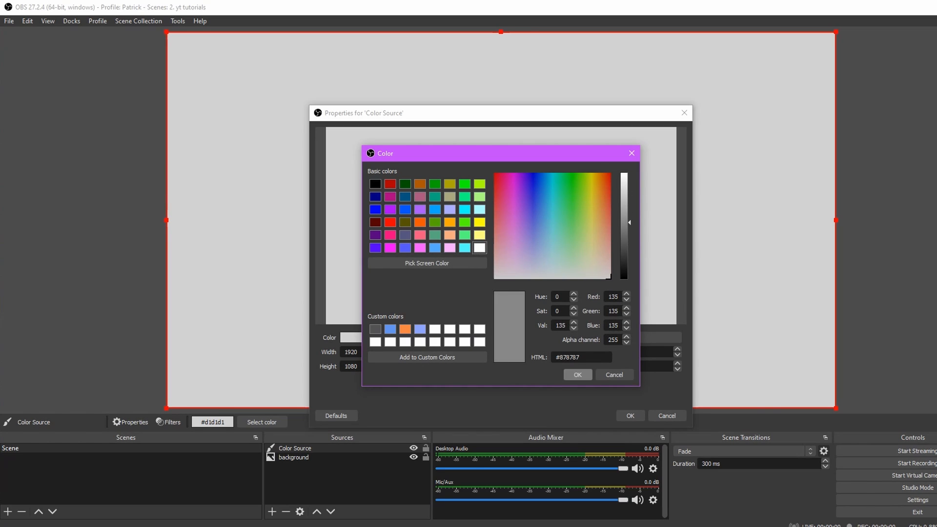
pyautogui.click(578, 374)
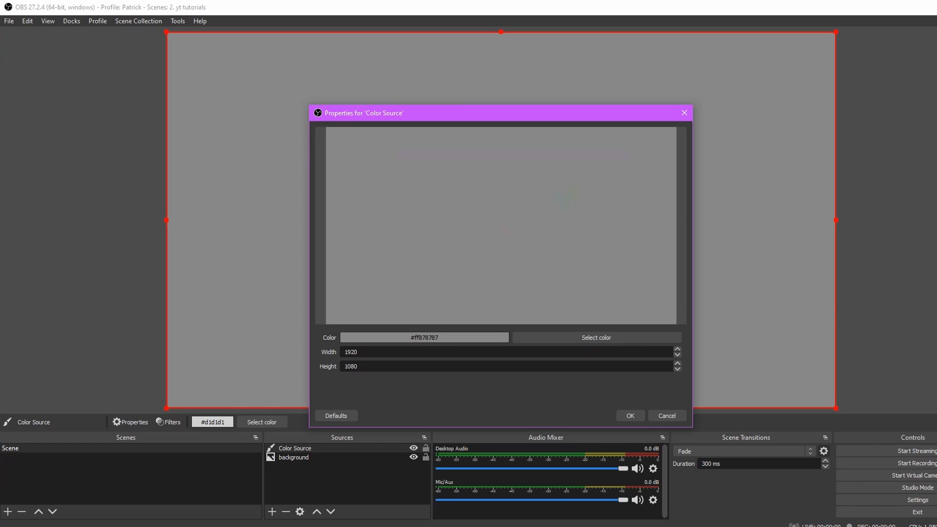
# Try a slightly narrower color source, restore its width to 1920, and accept the source properties
pyautogui.click(677, 355)
pyautogui.click(677, 354)
pyautogui.click(677, 355)
pyautogui.click(677, 355)
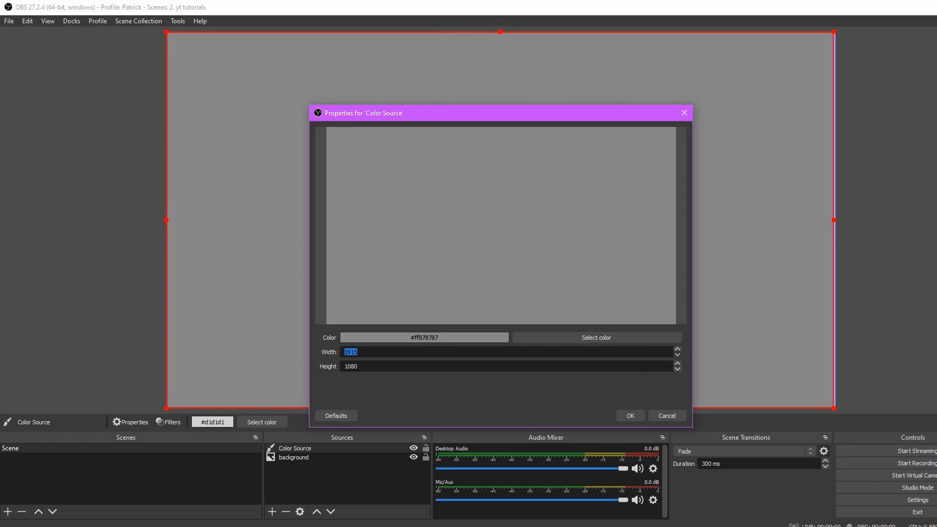
pyautogui.click(677, 355)
pyautogui.click(677, 354)
pyautogui.click(677, 349)
pyautogui.click(677, 349)
pyautogui.click(677, 349)
pyautogui.click(677, 349)
pyautogui.click(677, 349)
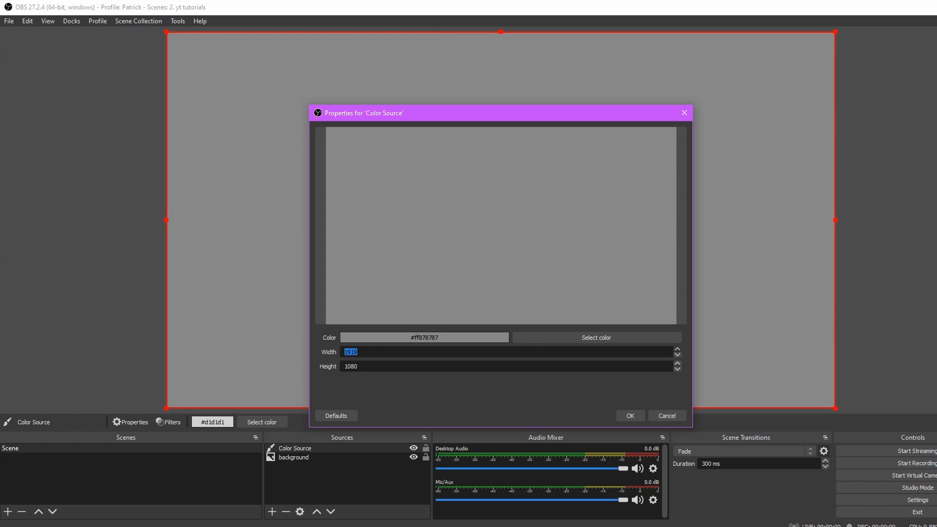
pyautogui.click(677, 349)
pyautogui.click(630, 416)
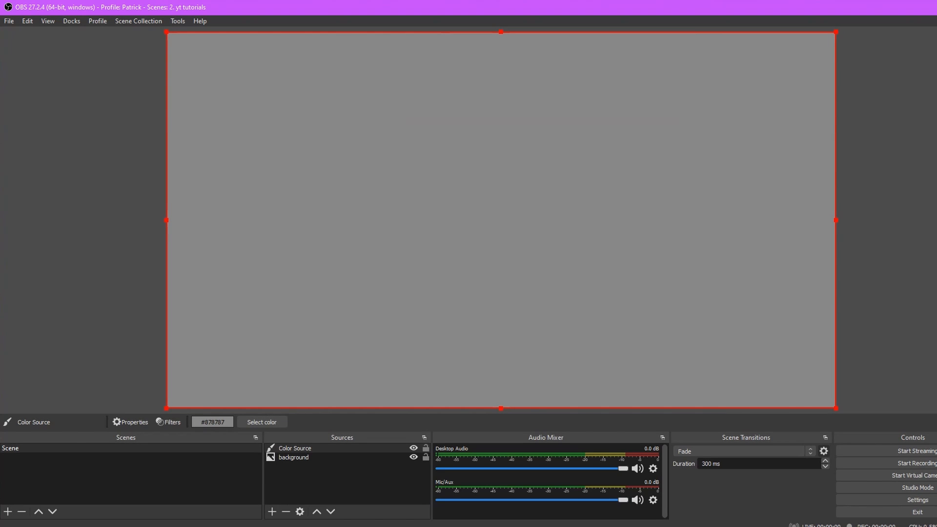
# Try resizing the grey rectangle freely and moving it around the canvas
pyautogui.moveTo(166, 32); pyautogui.dragTo(484, 210)
pyautogui.moveTo(586, 278); pyautogui.dragTo(393, 201)
pyautogui.moveTo(643, 132); pyautogui.dragTo(446, 242)
pyautogui.moveTo(369, 287); pyautogui.dragTo(406, 288)
pyautogui.moveTo(484, 244); pyautogui.dragTo(500, 299)
pyautogui.moveTo(414, 315); pyautogui.dragTo(450, 239)
pyautogui.moveTo(367, 223); pyautogui.dragTo(257, 155)
pyautogui.moveTo(395, 206); pyautogui.dragTo(501, 256)
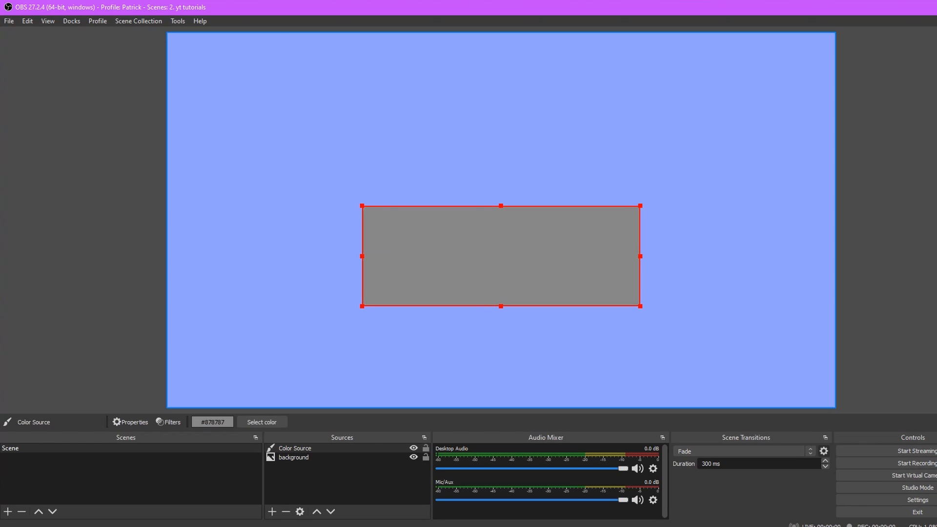
# Reshape the grey rectangle into a banner spanning most of the canvas width and about a third of its height, centre it, and deselect it
pyautogui.moveTo(362, 206); pyautogui.dragTo(316, 124)
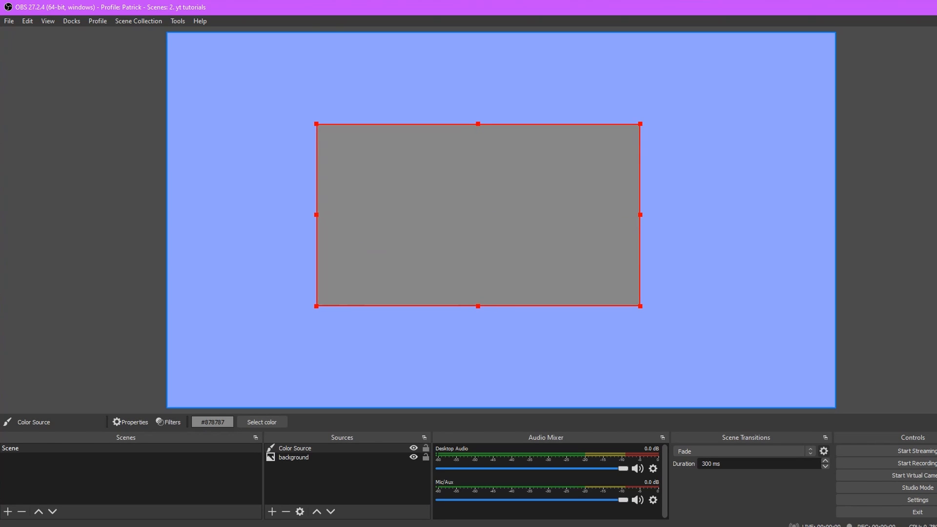
pyautogui.moveTo(477, 124); pyautogui.dragTo(477, 132)
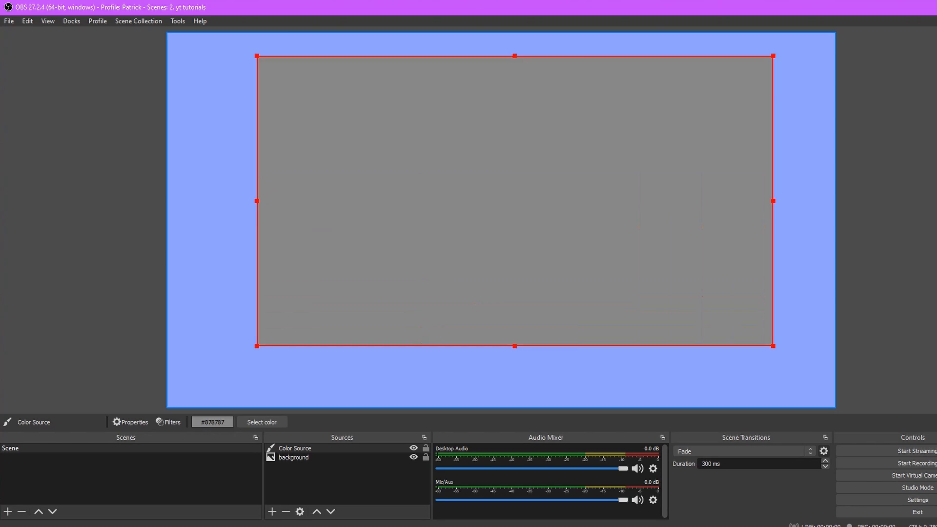
pyautogui.moveTo(515, 56); pyautogui.dragTo(515, 256)
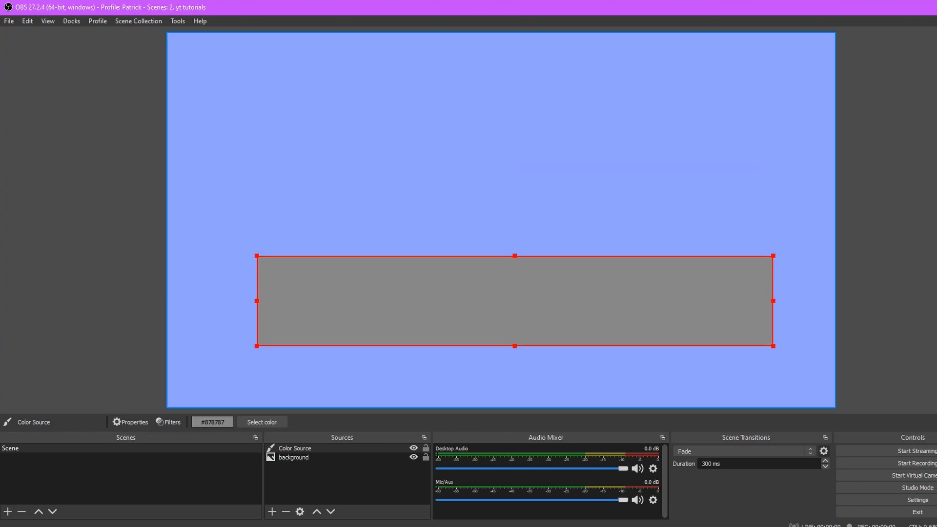
pyautogui.moveTo(515, 300); pyautogui.dragTo(553, 232)
pyautogui.moveTo(296, 187); pyautogui.dragTo(246, 156)
pyautogui.moveTo(528, 217); pyautogui.dragTo(501, 220)
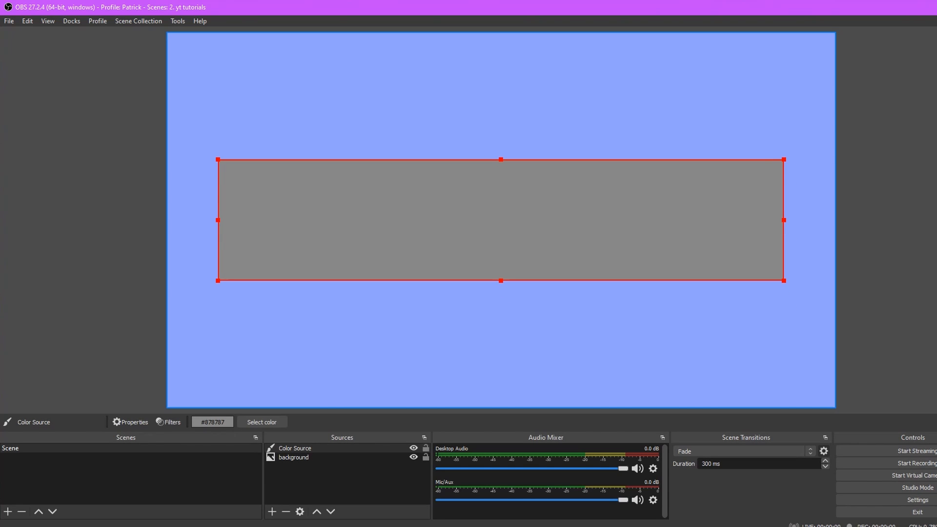
pyautogui.click(883, 244)
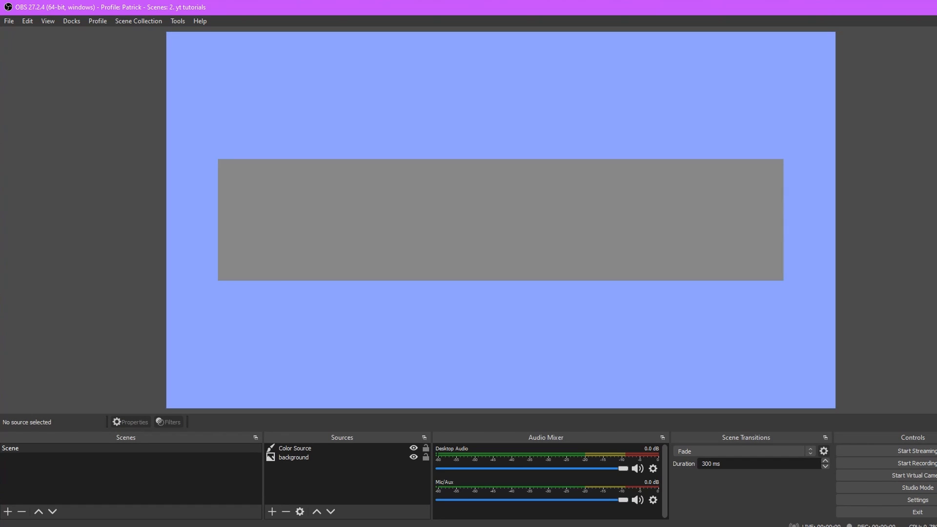
pyautogui.click(272, 511)
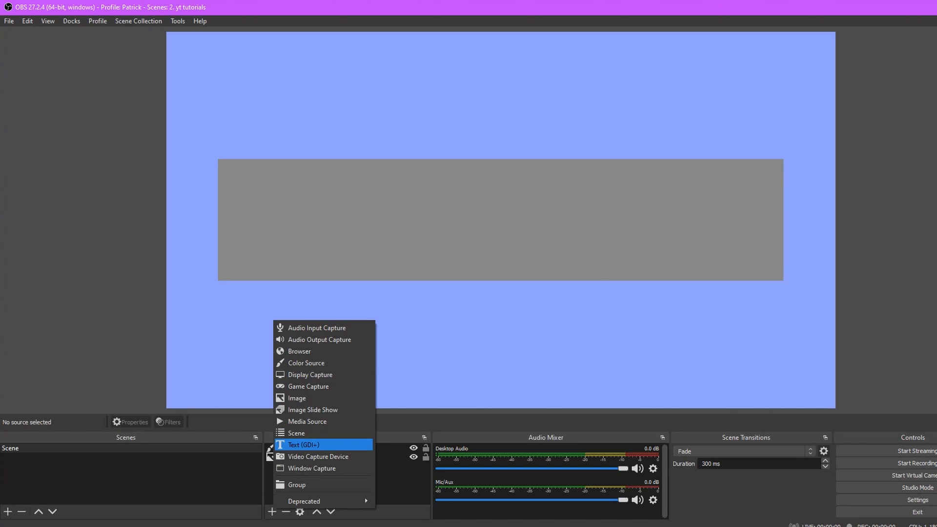
pyautogui.click(304, 445)
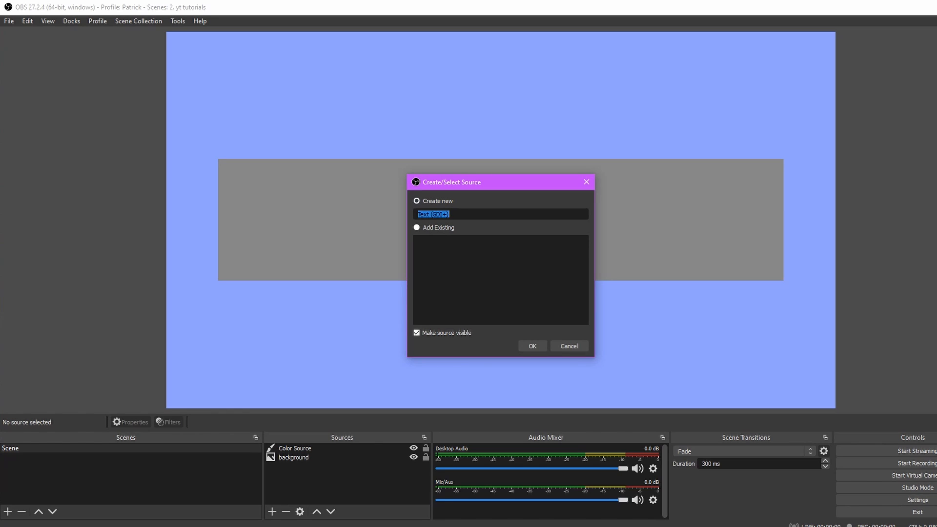
pyautogui.press('End')
pyautogui.press('BackSpace')
pyautogui.press('BackSpace')
pyautogui.press('BackSpace')
pyautogui.press('BackSpace')
pyautogui.press('BackSpace')
pyautogui.press('BackSpace')
pyautogui.press('BackSpace')
pyautogui.press('BackSpace')
pyautogui.press('BackSpace')
pyautogui.press('BackSpace')
pyautogui.press('BackSpace')
pyautogui.write('@name')
pyautogui.press('Return')
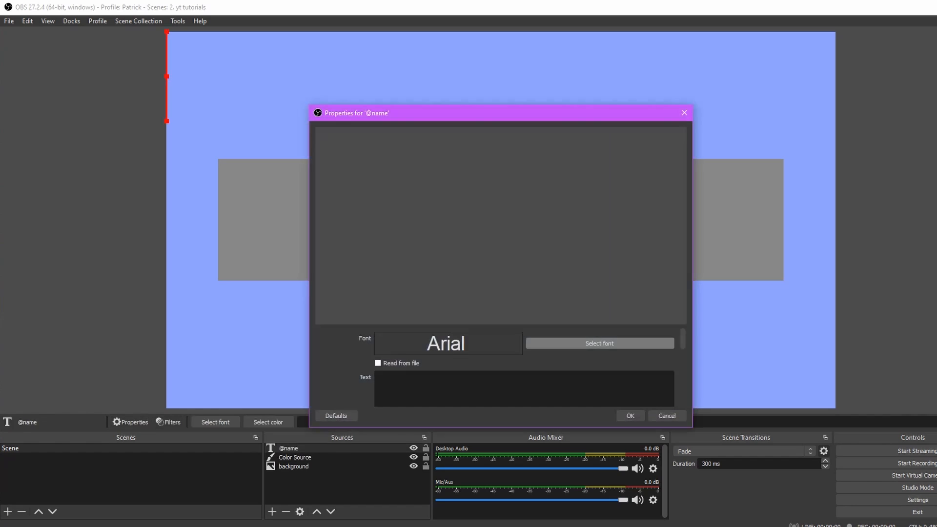
# Look through the available fonts and styles, and set the text source's font to Arial Regular at size 256
pyautogui.click(599, 343)
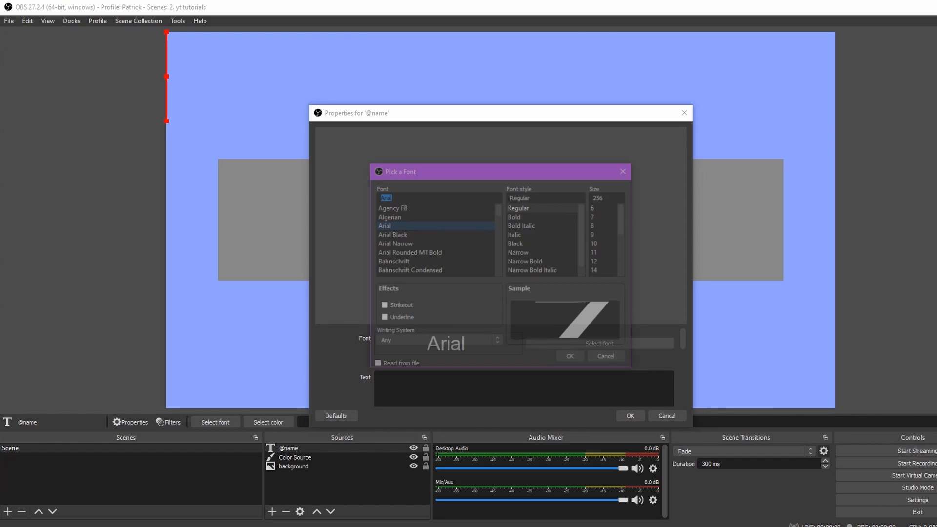
pyautogui.scroll(-1, 434, 254)
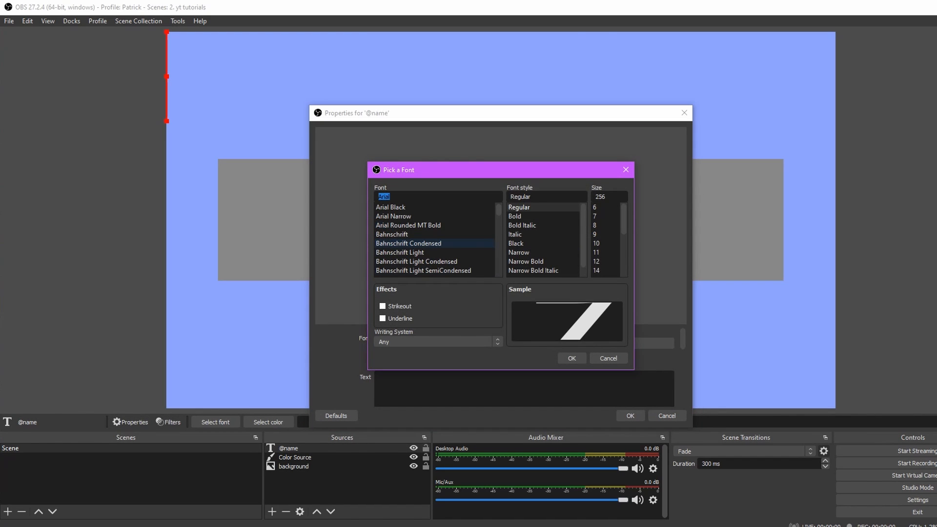
pyautogui.scroll(1, 434, 244)
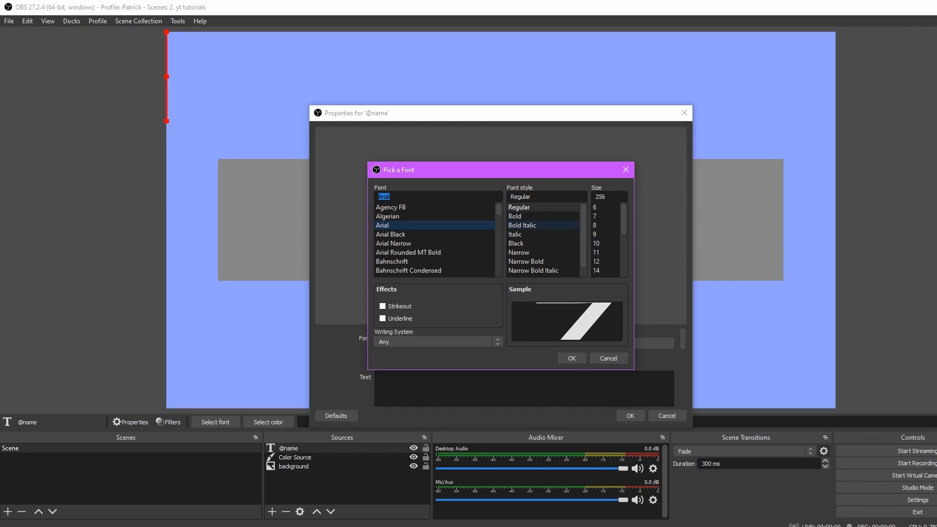
pyautogui.scroll(-1, 537, 253)
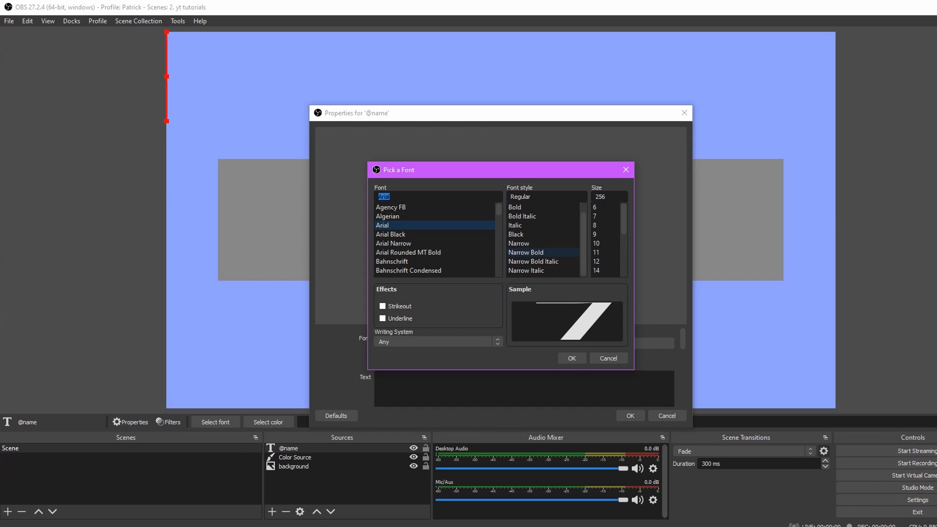
pyautogui.click(571, 358)
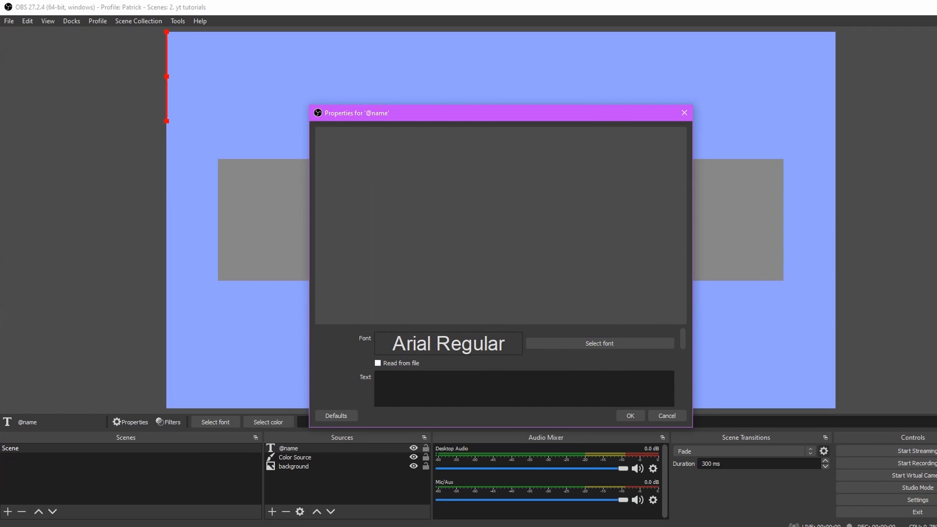
pyautogui.write('@')
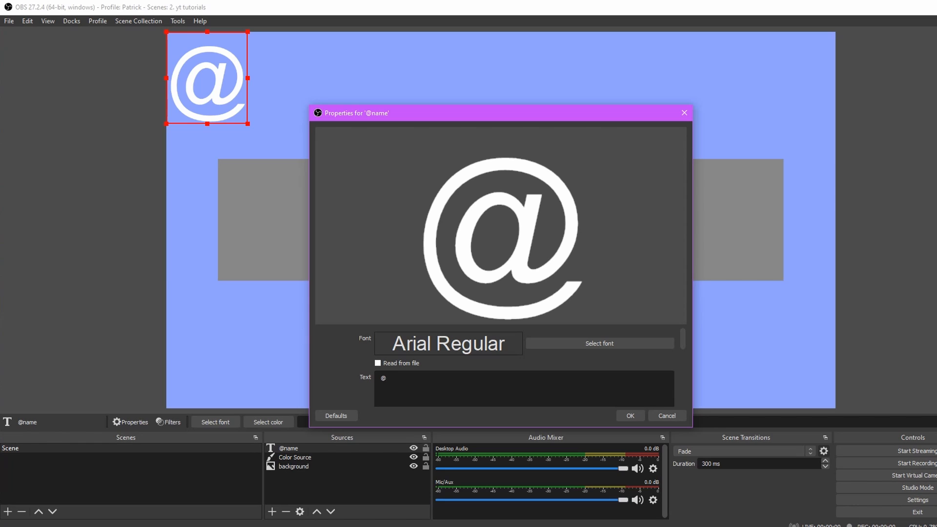
pyautogui.write('name')
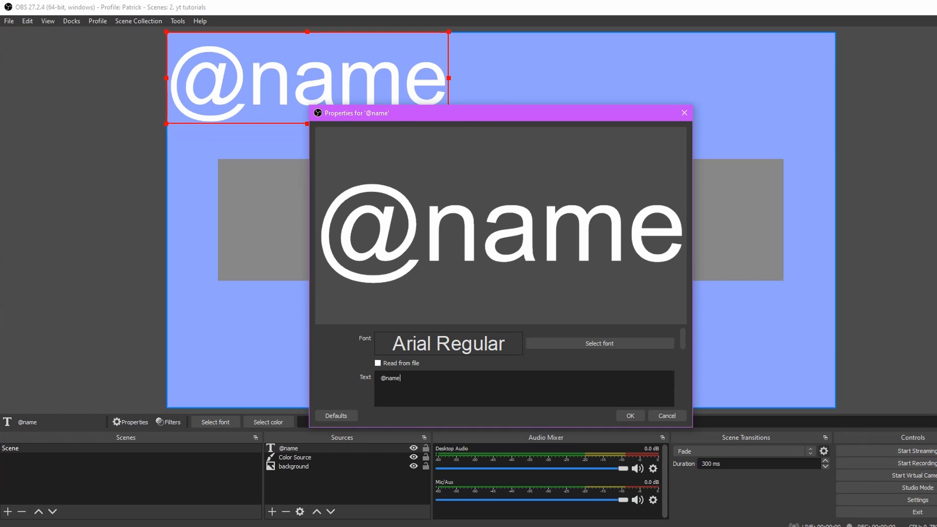
pyautogui.moveTo(508, 117); pyautogui.dragTo(723, 112)
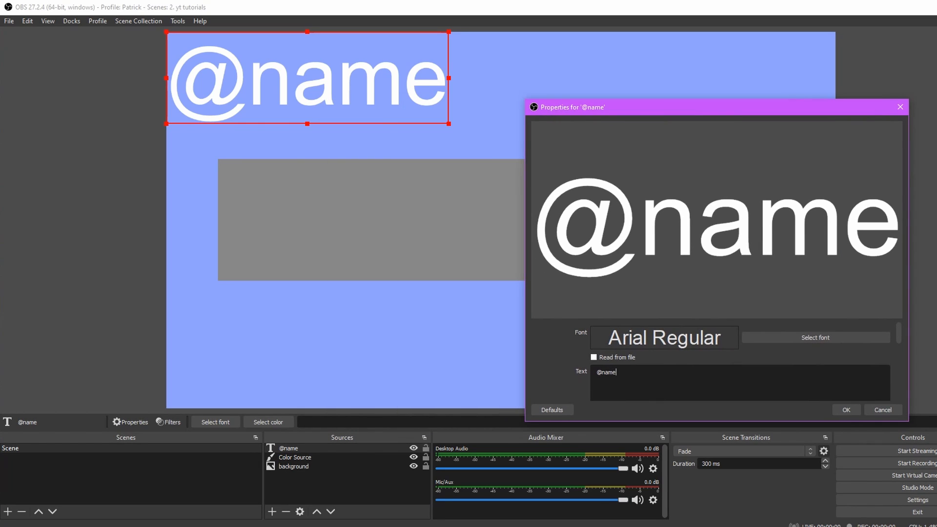
pyautogui.hotkey('shift', 'Left')
pyautogui.hotkey('shift', 'Left')
pyautogui.hotkey('shift', 'Left')
pyautogui.press('BackSpace')
pyautogui.press('BackSpace')
pyautogui.write('jon')
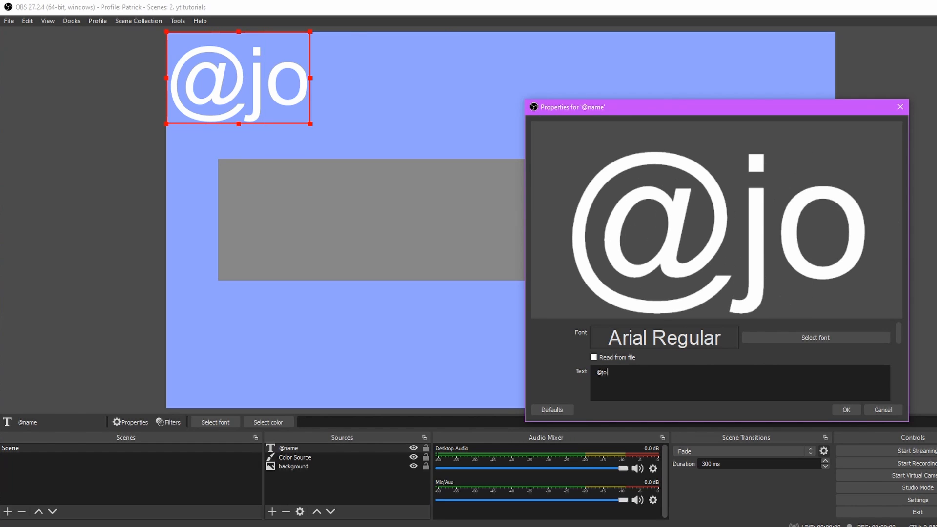
pyautogui.press('BackSpace')
pyautogui.write('hn')
pyautogui.press('BackSpace')
pyautogui.press('BackSpace')
pyautogui.press('BackSpace')
pyautogui.write('im')
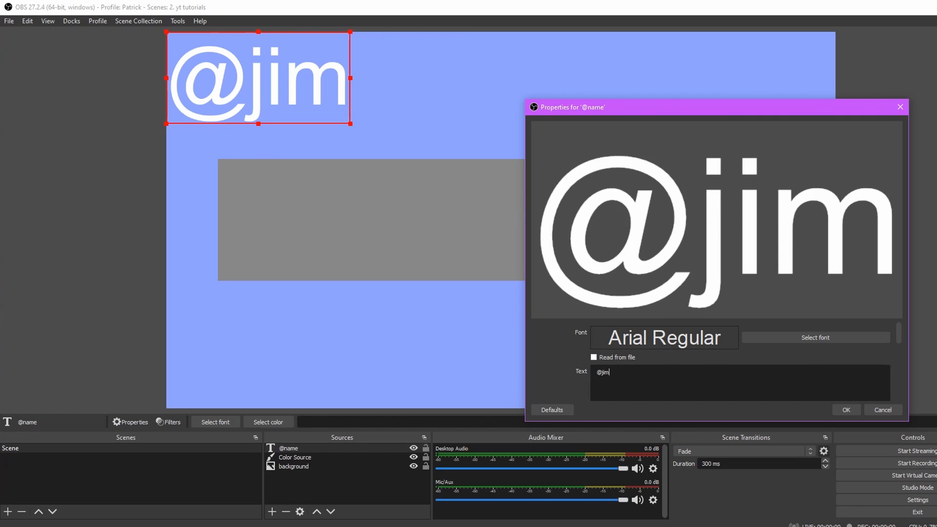
pyautogui.press('BackSpace')
pyautogui.press('BackSpace')
pyautogui.press('BackSpace')
pyautogui.write('ne')
pyautogui.press('BackSpace')
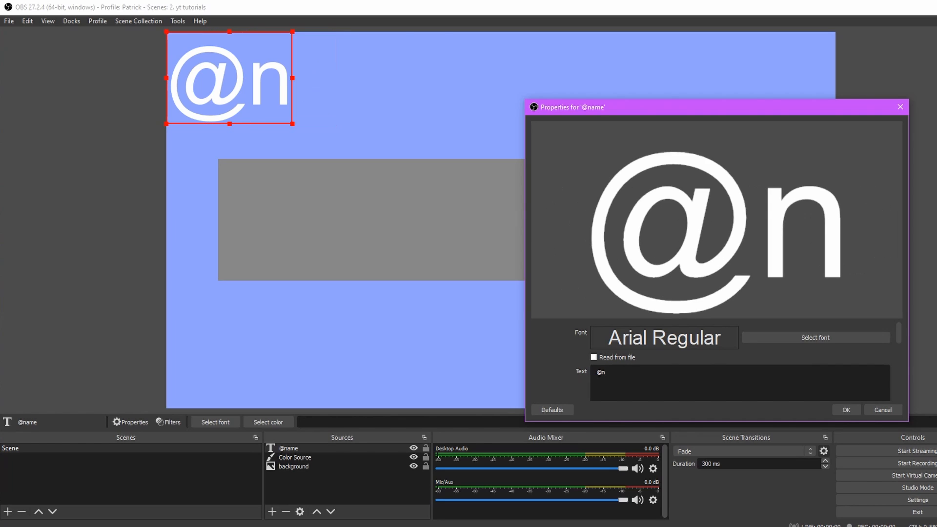
pyautogui.write('ame')
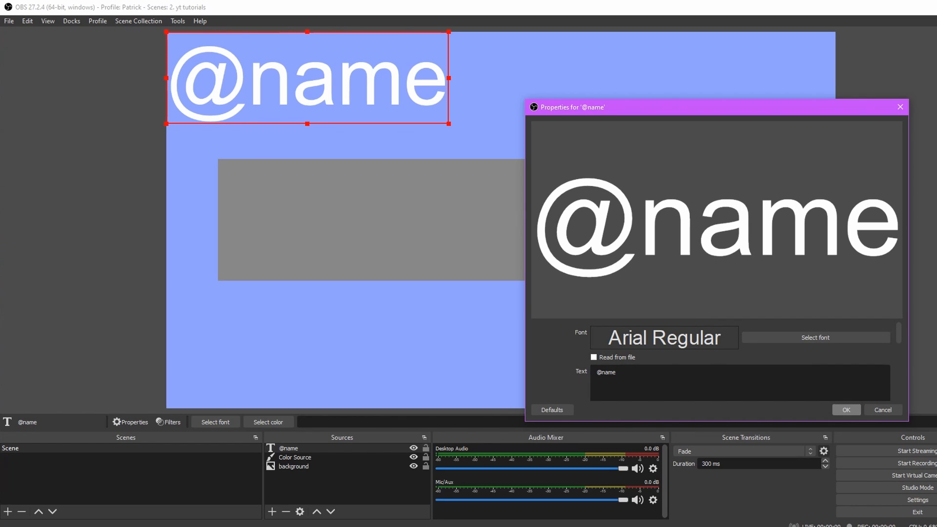
# Accept the text properties, move the text onto the grey banner, enlarge it slightly, and align it near the banner's left end, vertically centred
pyautogui.click(846, 410)
pyautogui.moveTo(308, 78); pyautogui.dragTo(402, 221)
pyautogui.moveTo(261, 174); pyautogui.dragTo(229, 165)
pyautogui.moveTo(302, 210); pyautogui.dragTo(300, 214)
# Change the text source's wording to "find @ name:"
pyautogui.moveTo(302, 422); pyautogui.dragTo(307, 422)
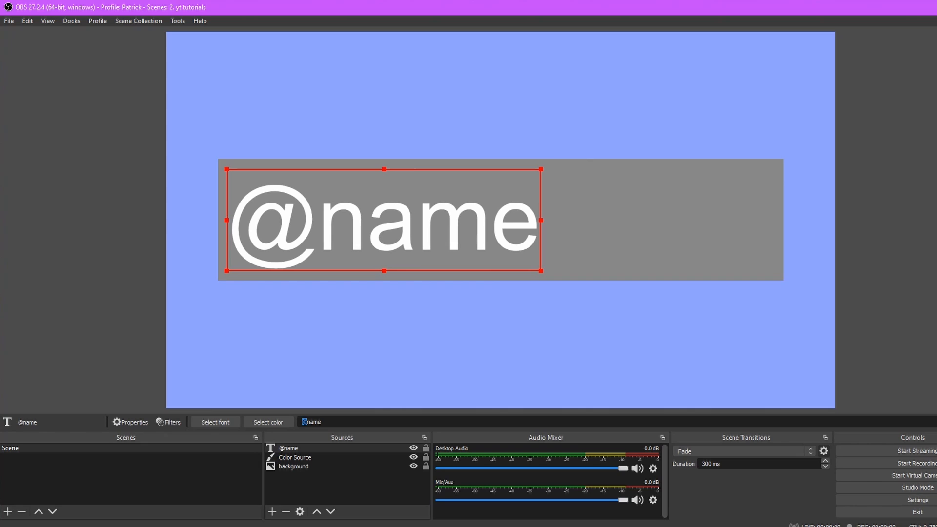
pyautogui.click(308, 422)
pyautogui.write('fin')
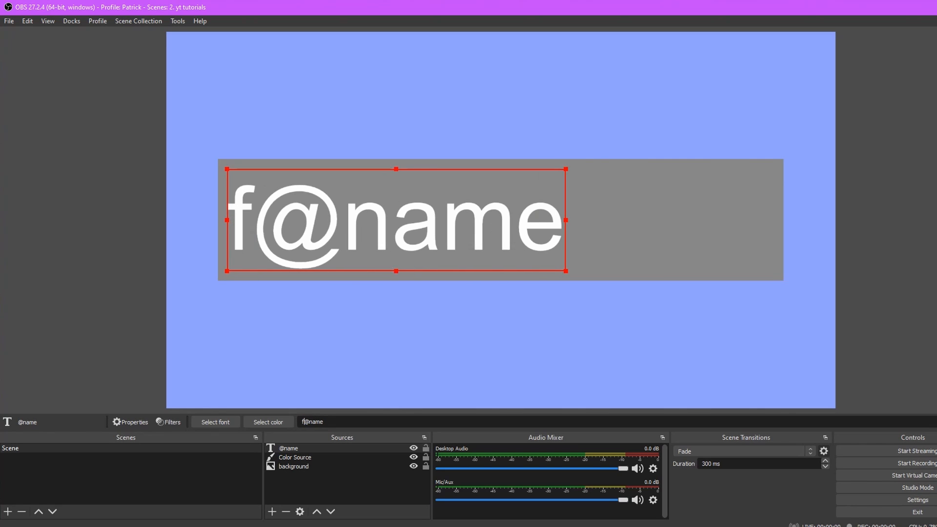
pyautogui.write('d')
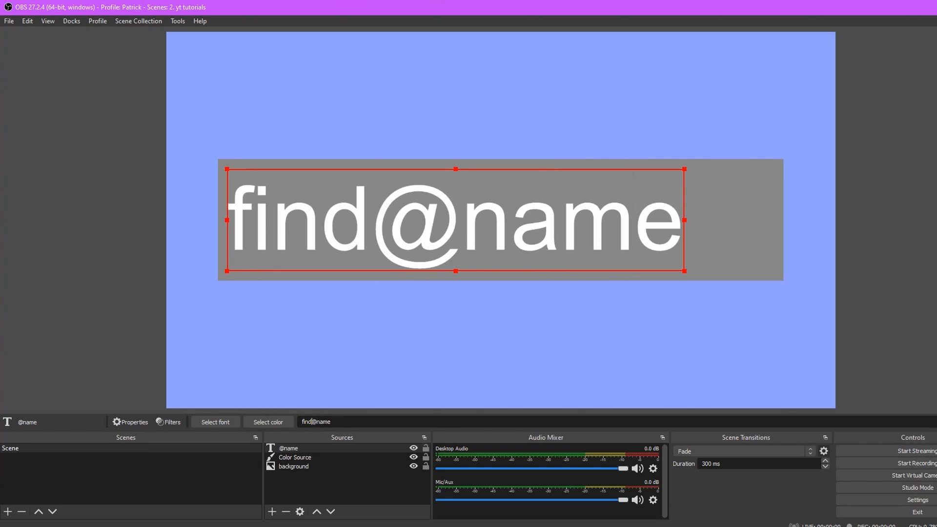
pyautogui.click(318, 422)
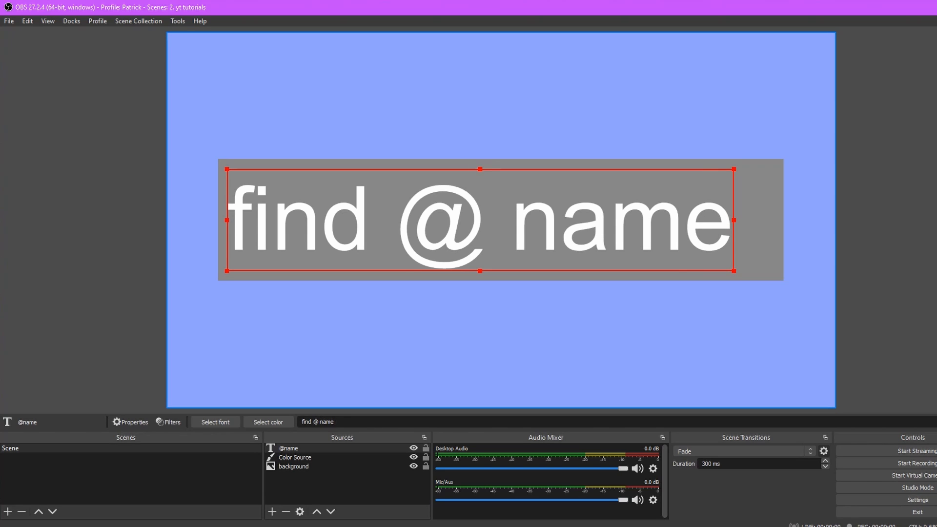
pyautogui.write(':')
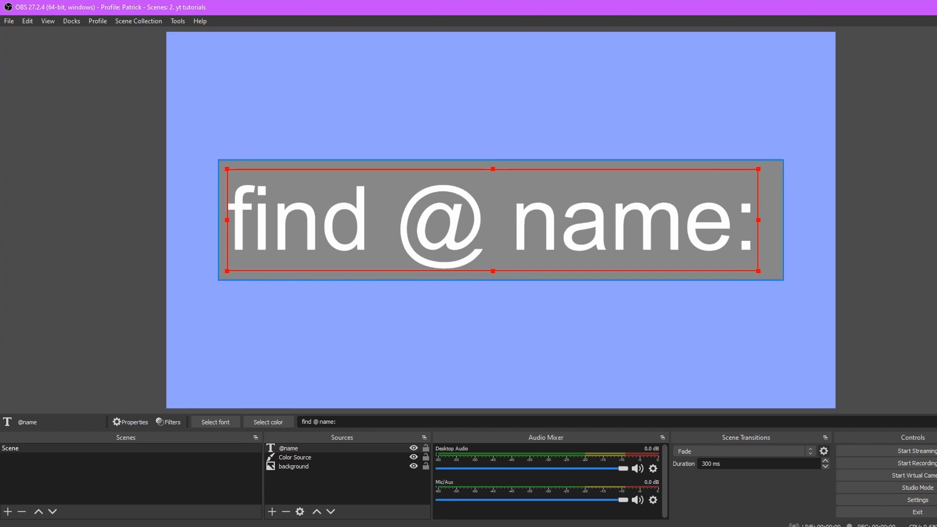
# Shrink the text to leave room at the grey banner's right end, nudge it slightly left, and deselect it
pyautogui.moveTo(758, 220); pyautogui.dragTo(640, 220)
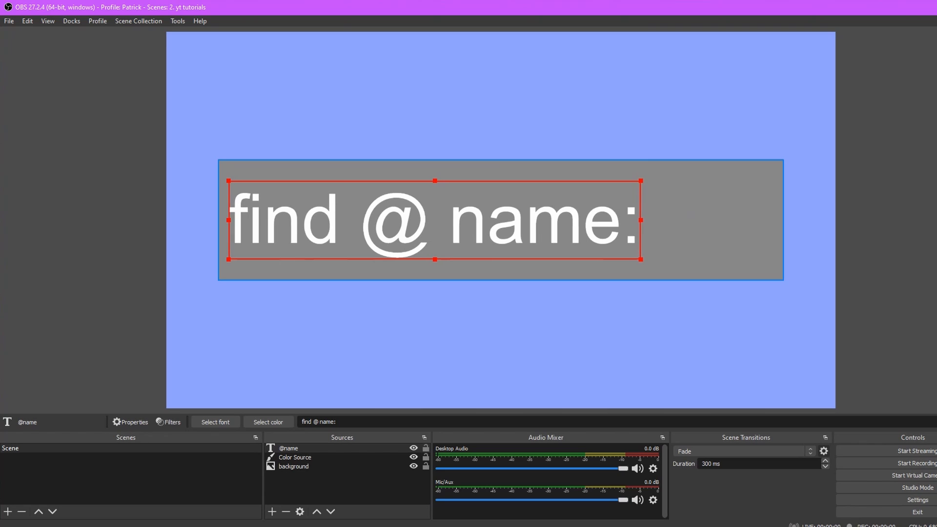
pyautogui.press('Left')
pyautogui.press('Left')
pyautogui.press('Left')
pyautogui.press('Left')
pyautogui.press('Left')
pyautogui.press('Left')
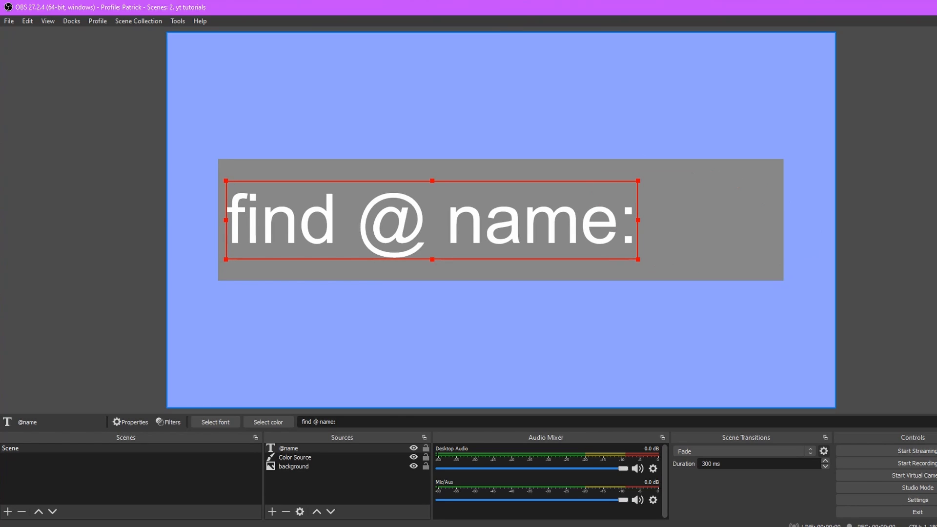
pyautogui.click(683, 322)
pyautogui.click(878, 253)
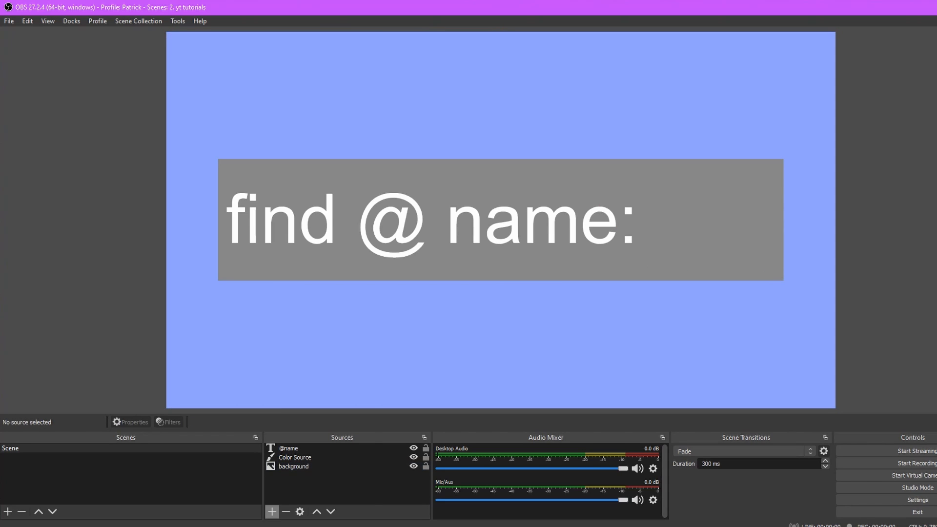
# Add a new Image Slide Show source named "logo"
pyautogui.click(272, 512)
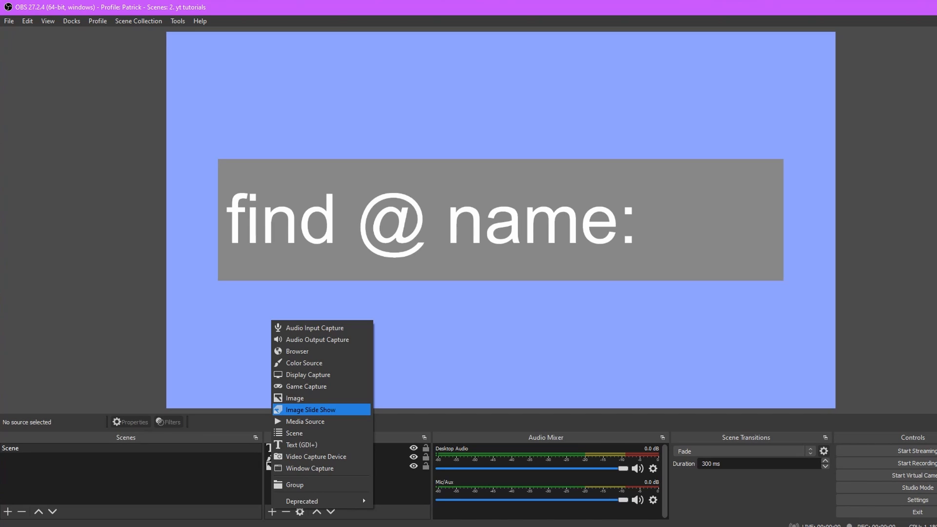
pyautogui.click(311, 409)
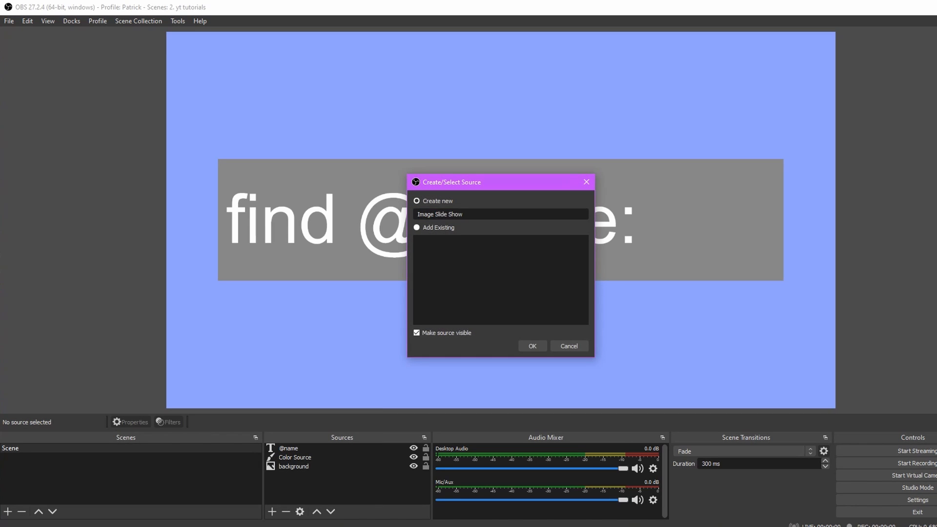
pyautogui.press('BackSpace')
pyautogui.write('logo')
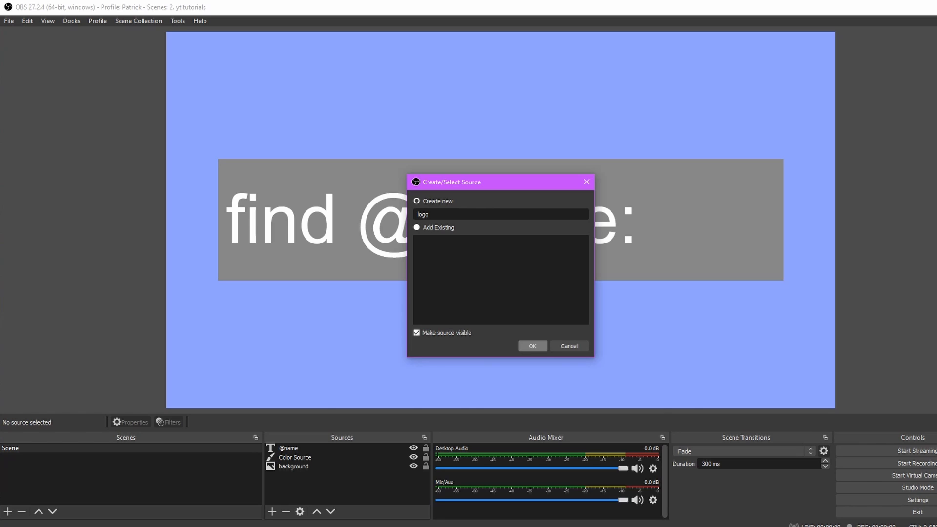
pyautogui.click(532, 346)
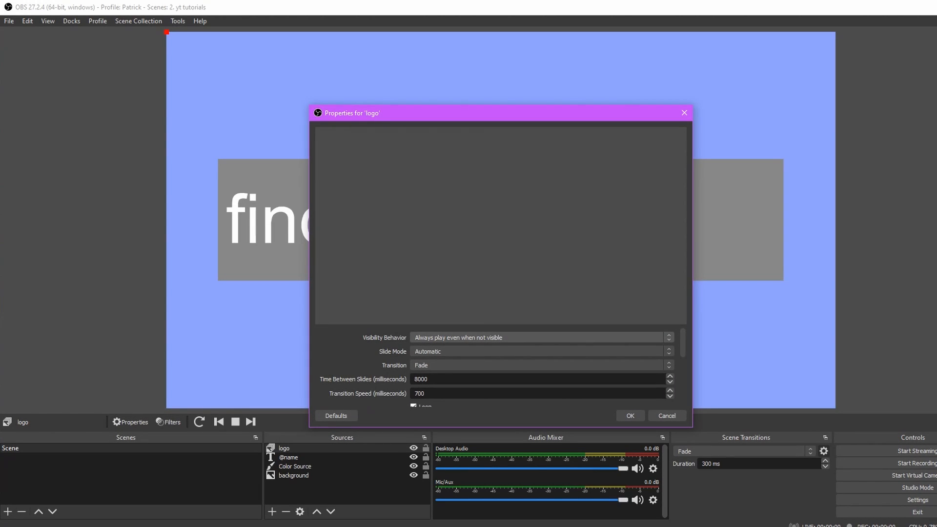
# Set the slideshow's visibility behavior to "Always play even when not visible" and its slide mode to Automatic
pyautogui.click(542, 338)
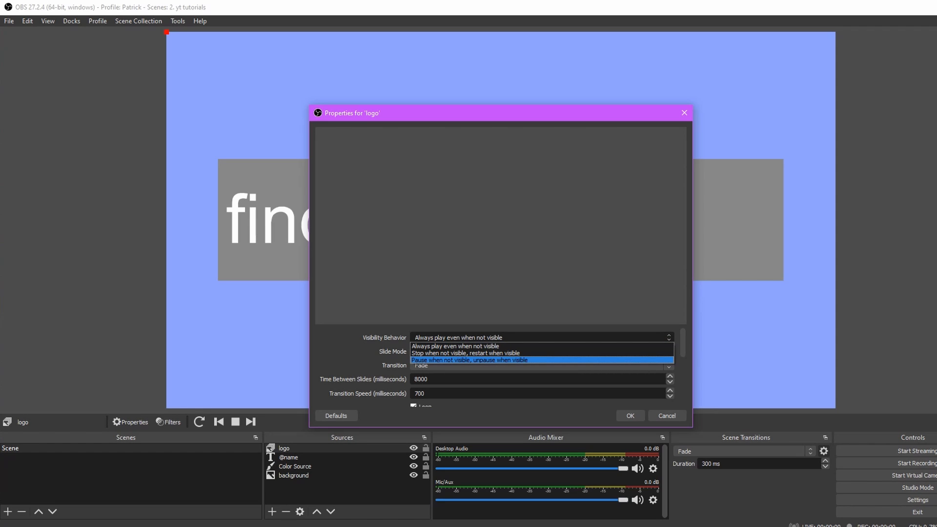
pyautogui.click(541, 346)
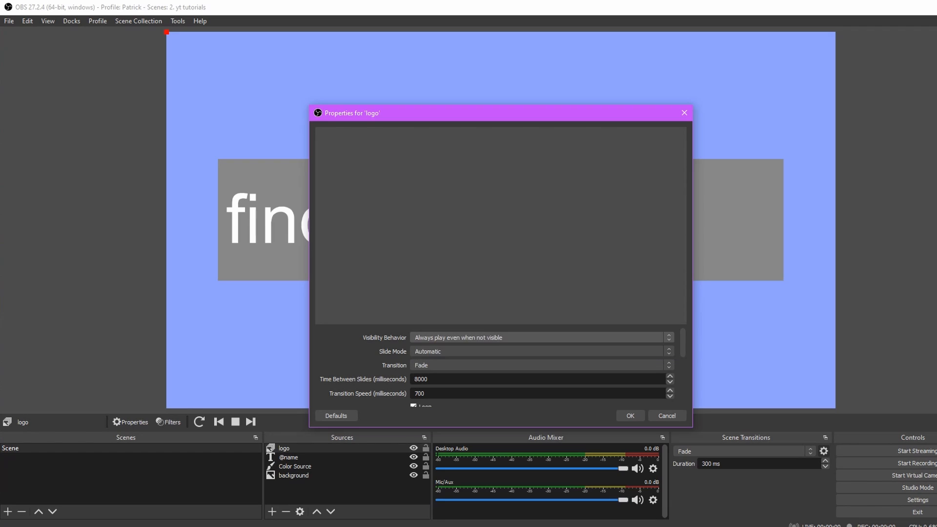
pyautogui.click(541, 351)
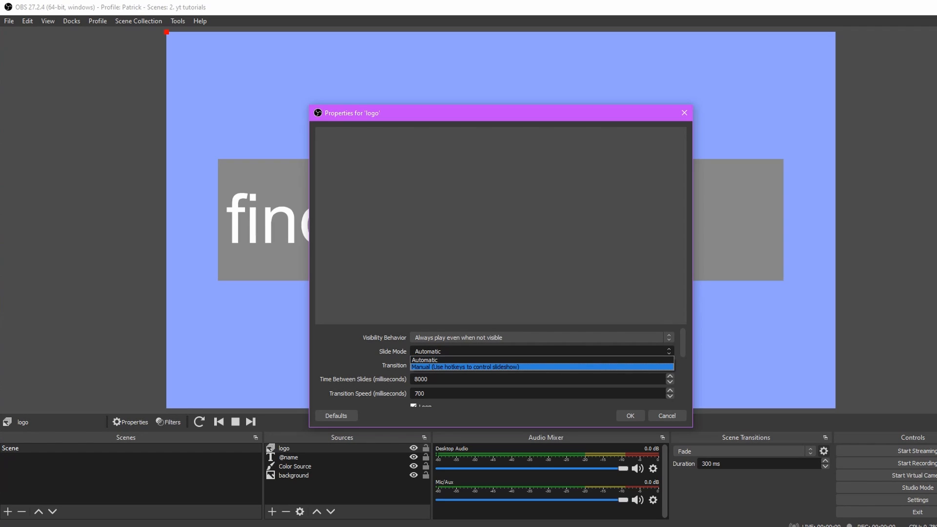
pyautogui.click(487, 360)
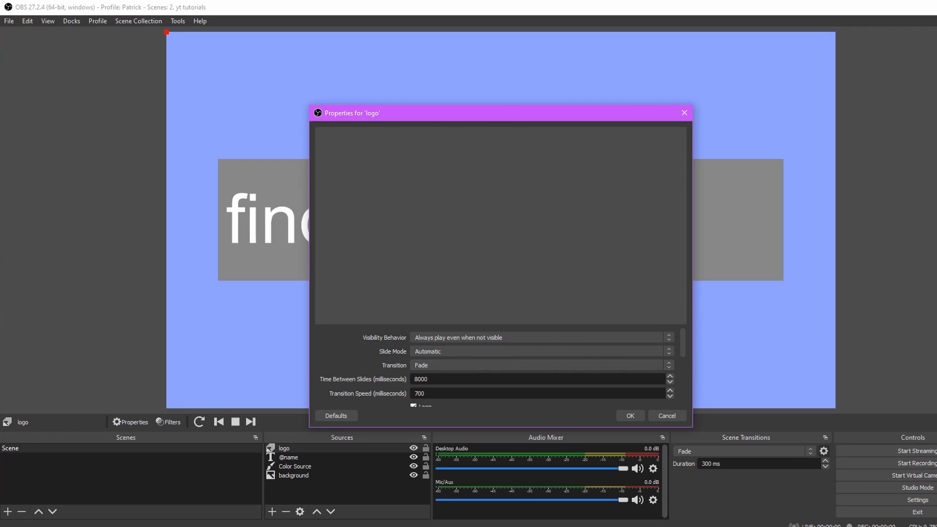
# Look through the slideshow's timing, loop, hide and randomize options, and keep the bounding size/aspect ratio at Automatic
pyautogui.scroll(-3, 497, 366)
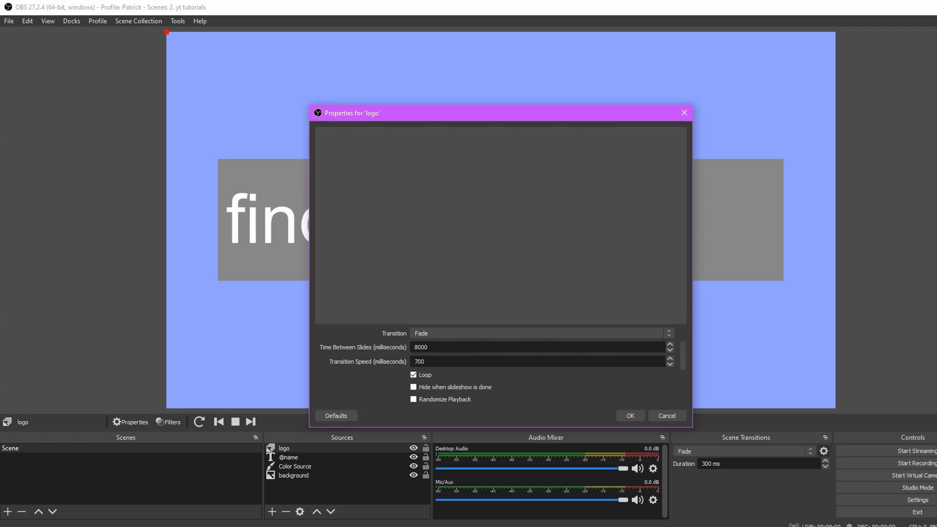
pyautogui.scroll(-2, 498, 366)
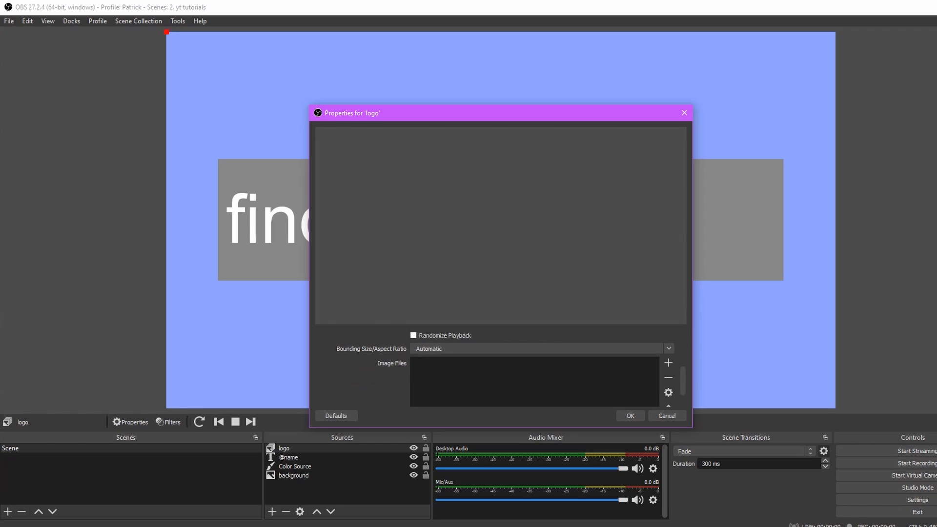
pyautogui.scroll(1, 497, 366)
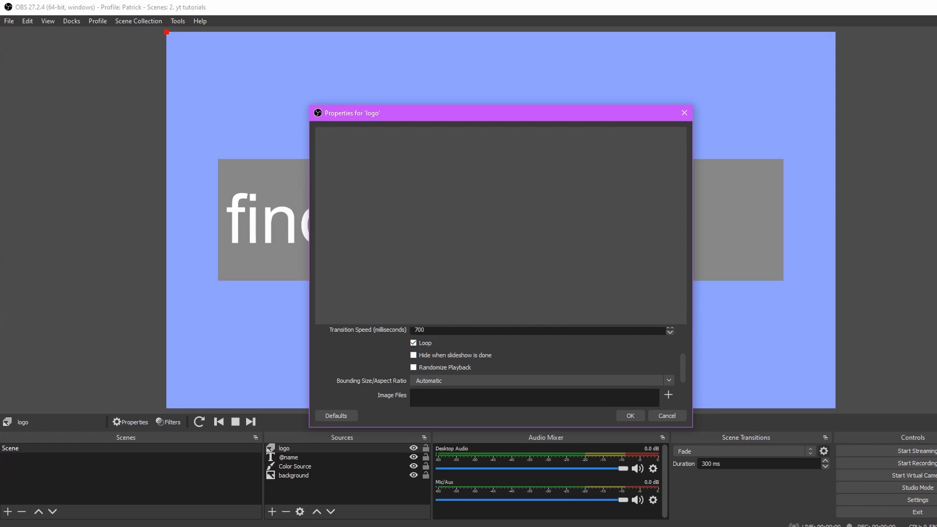
pyautogui.scroll(-1, 497, 366)
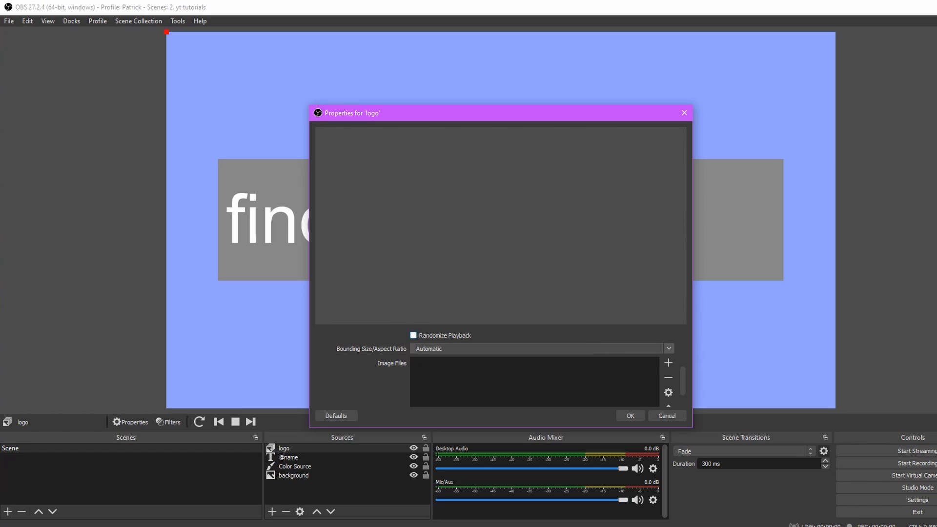
pyautogui.scroll(1, 498, 366)
pyautogui.scroll(-2, 498, 366)
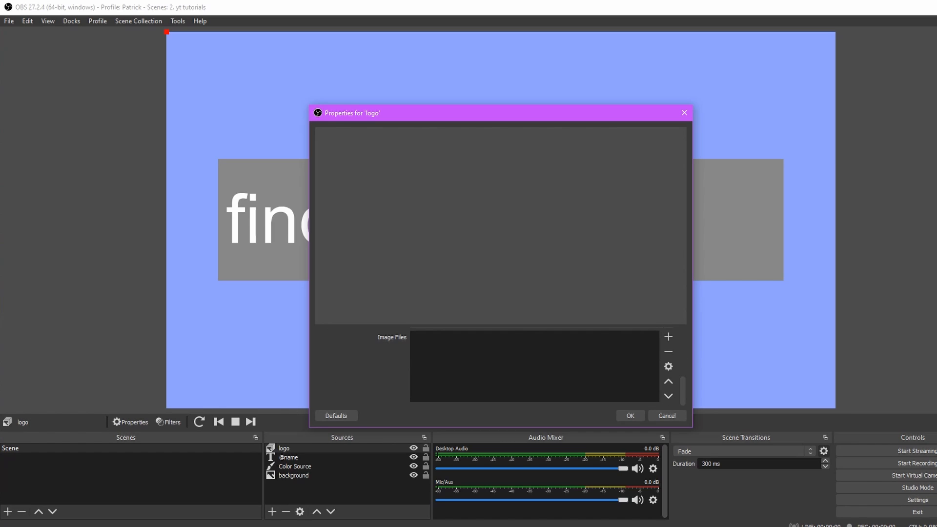
pyautogui.scroll(1, 498, 366)
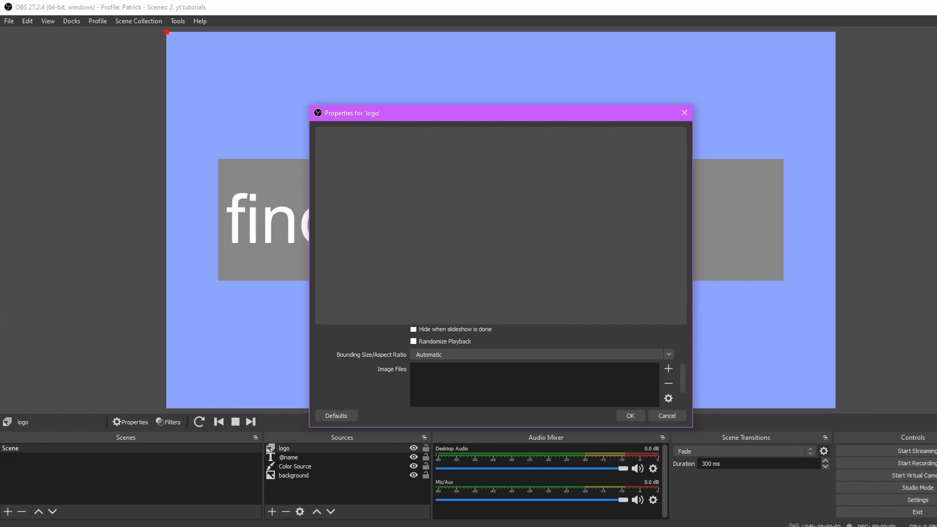
pyautogui.click(537, 354)
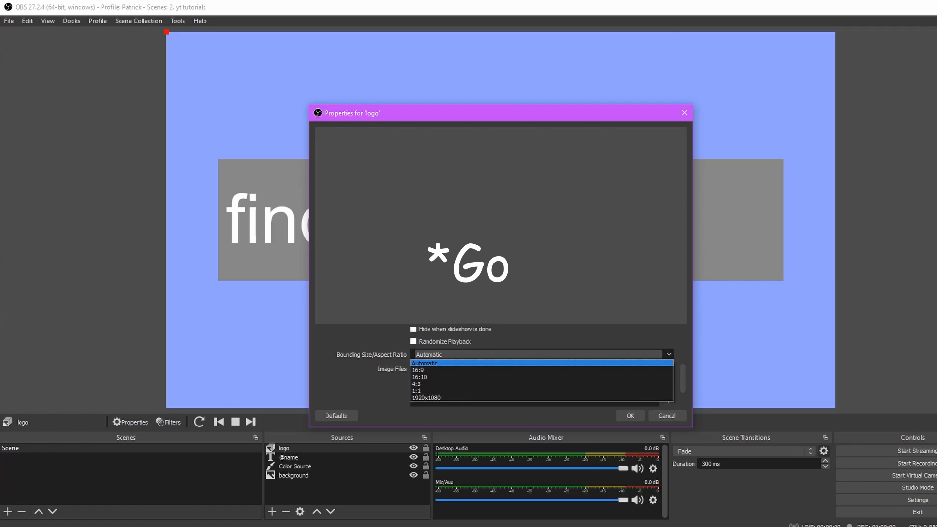
pyautogui.click(537, 355)
# Add the Instagram, Reddit, TikTok, YouTube, Discord, Twitch and Twitter PNG logos to the slideshow and move its properties dialog off the canvas
pyautogui.scroll(-1, 537, 365)
pyautogui.click(668, 337)
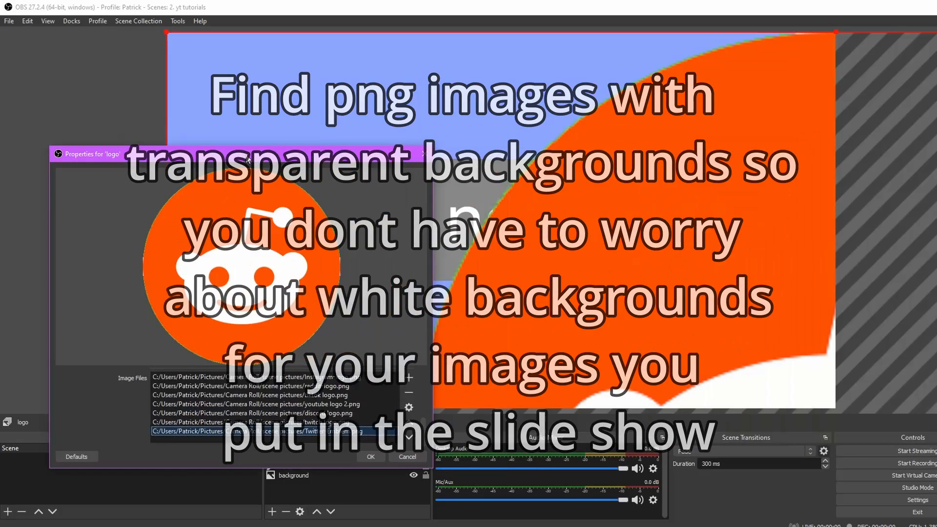
pyautogui.moveTo(247, 150); pyautogui.dragTo(847, 230)
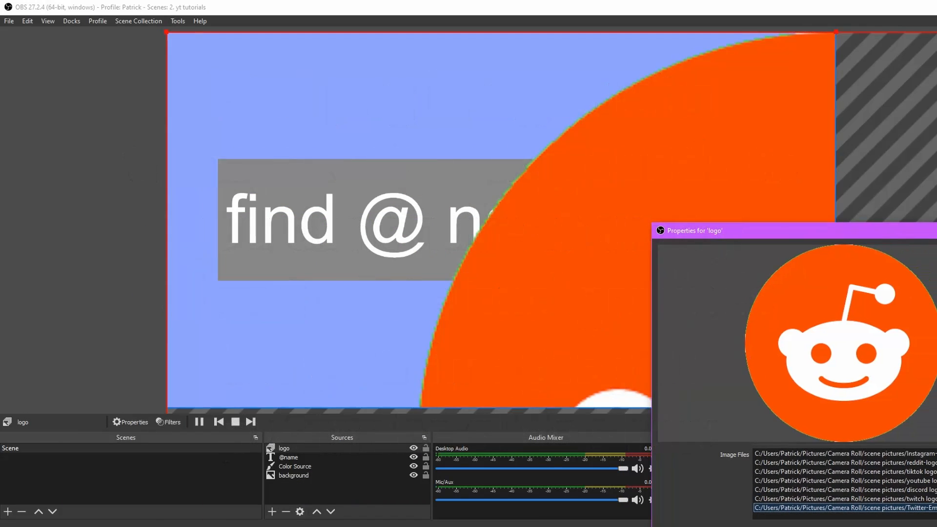
# Scale the logo slideshow down to fit over the banner area and crop its left edge close to the logos
pyautogui.moveTo(547, 224)
pyautogui.mouseDown()
pyautogui.moveTo(406, 182)
pyautogui.moveTo(598, 242)
pyautogui.moveTo(546, 224)
pyautogui.mouseUp()
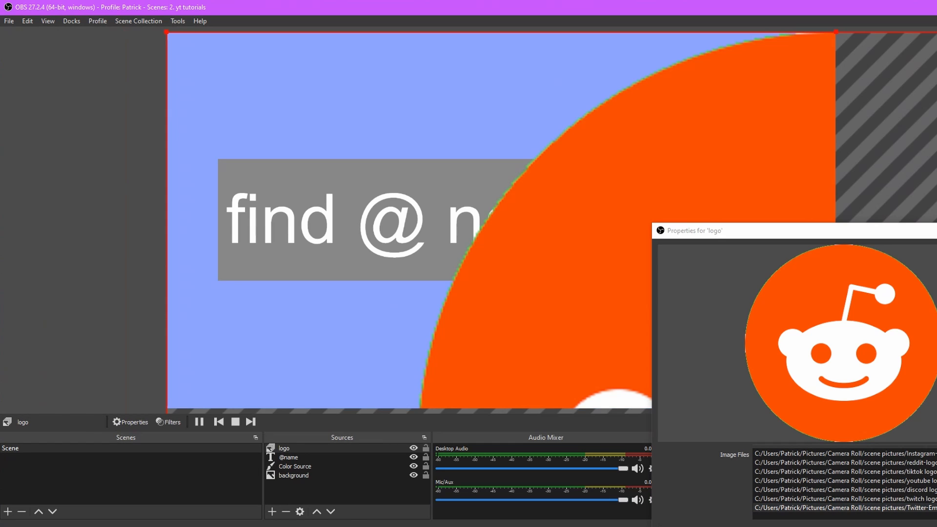
pyautogui.moveTo(166, 33); pyautogui.dragTo(439, 203)
pyautogui.moveTo(552, 327); pyautogui.dragTo(323, 165)
pyautogui.moveTo(210, 41); pyautogui.dragTo(428, 197)
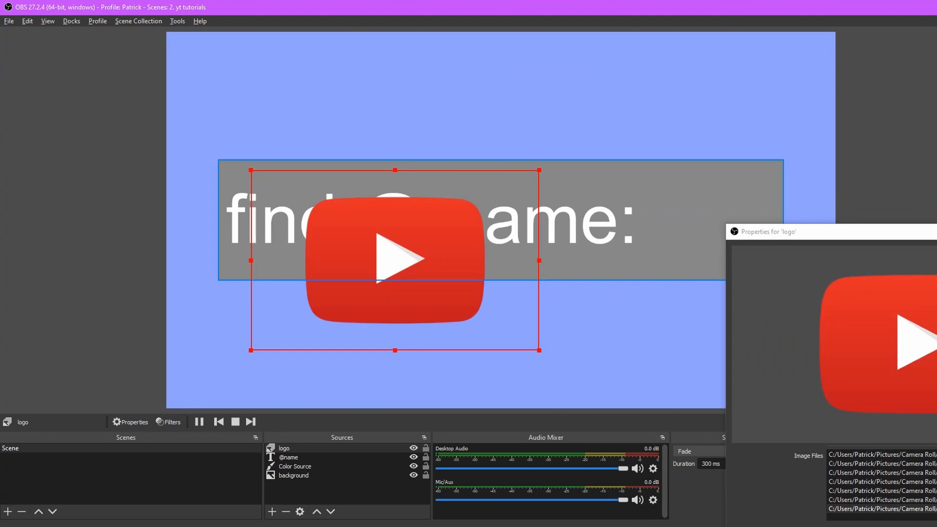
pyautogui.moveTo(251, 167); pyautogui.dragTo(299, 170)
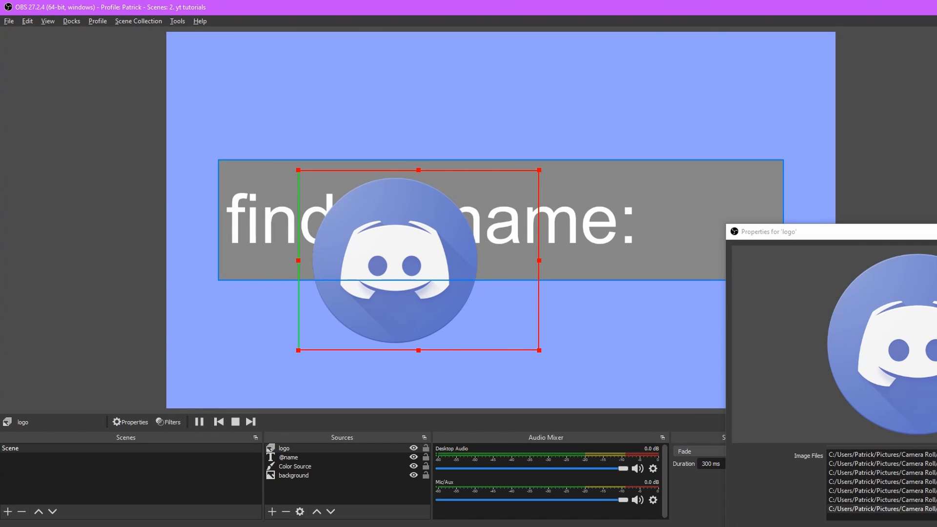
# Bring the slideshow's image list into view and move "youtube logo 2.png" to the start of the list
pyautogui.moveTo(829, 231); pyautogui.dragTo(687, 216)
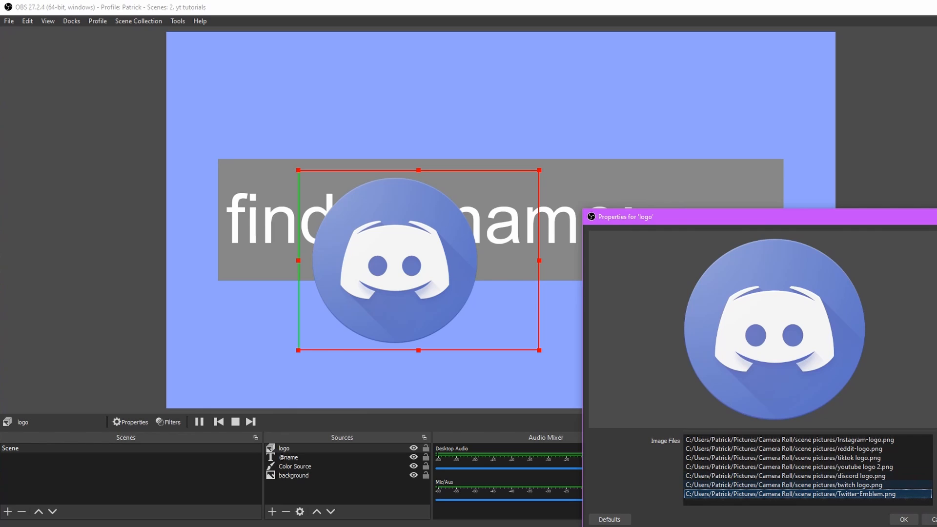
pyautogui.press('Up')
pyautogui.press('Up')
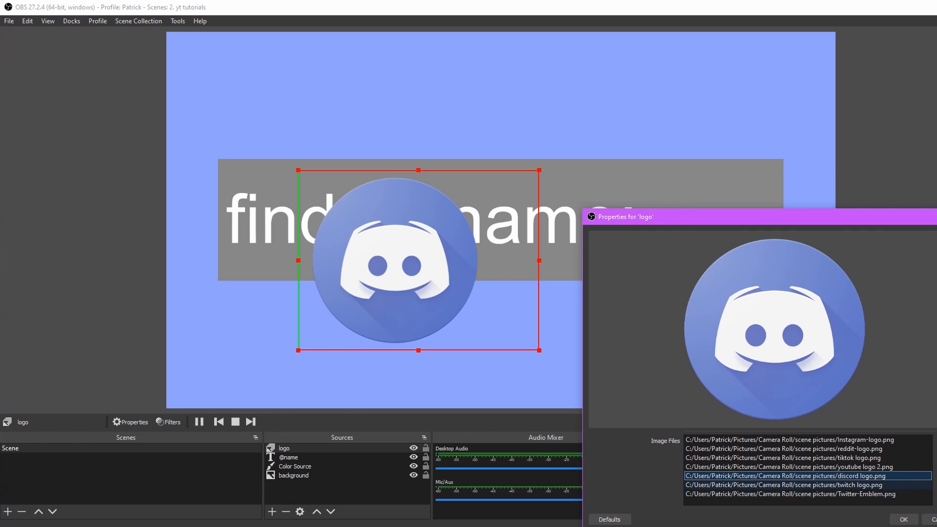
pyautogui.click(789, 467)
pyautogui.click(936, 478)
pyautogui.click(936, 478)
pyautogui.click(936, 478)
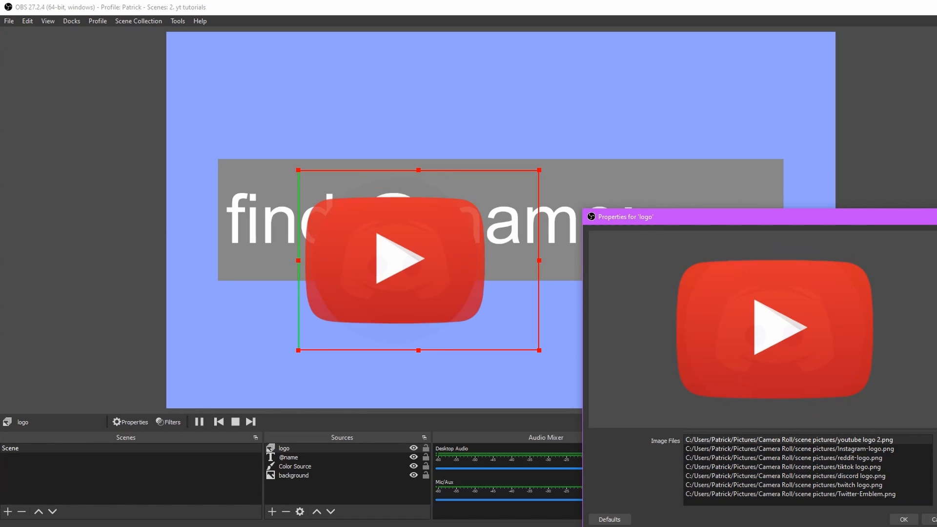
# Crop the slideshow's right, bottom and top edges close to the logo and shrink it to a small icon
pyautogui.keyDown('alt'); pyautogui.moveTo(539, 260); pyautogui.dragTo(489, 260); pyautogui.keyUp('alt')
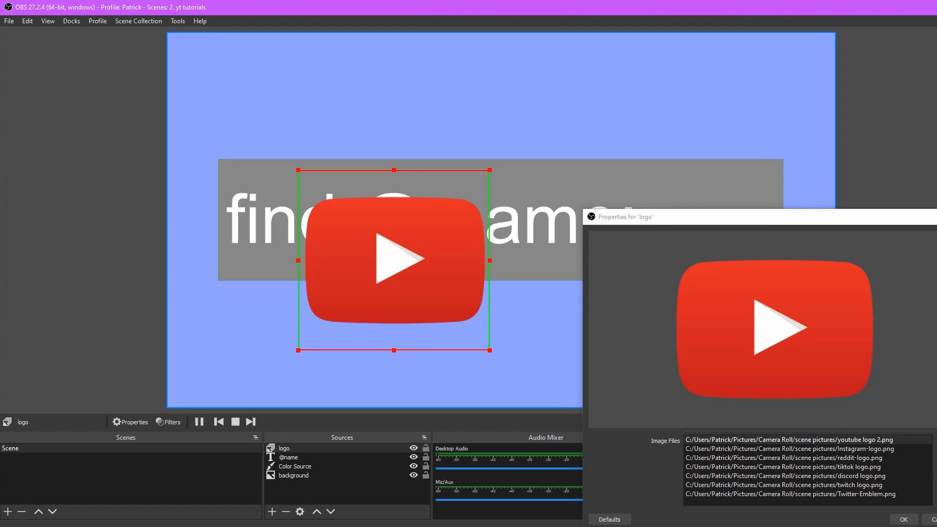
pyautogui.keyDown('alt'); pyautogui.moveTo(393, 350); pyautogui.dragTo(394, 329); pyautogui.keyUp('alt')
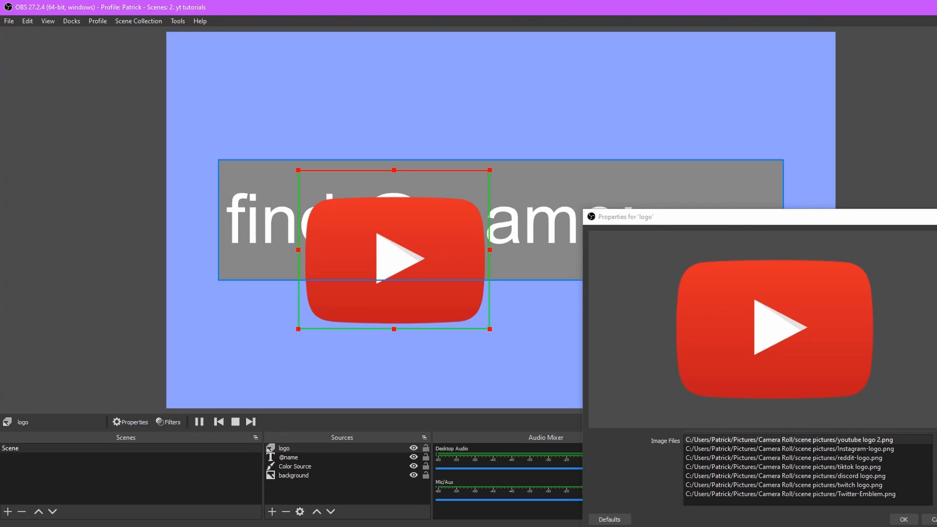
pyautogui.keyDown('alt'); pyautogui.moveTo(394, 170); pyautogui.dragTo(394, 192); pyautogui.keyUp('alt')
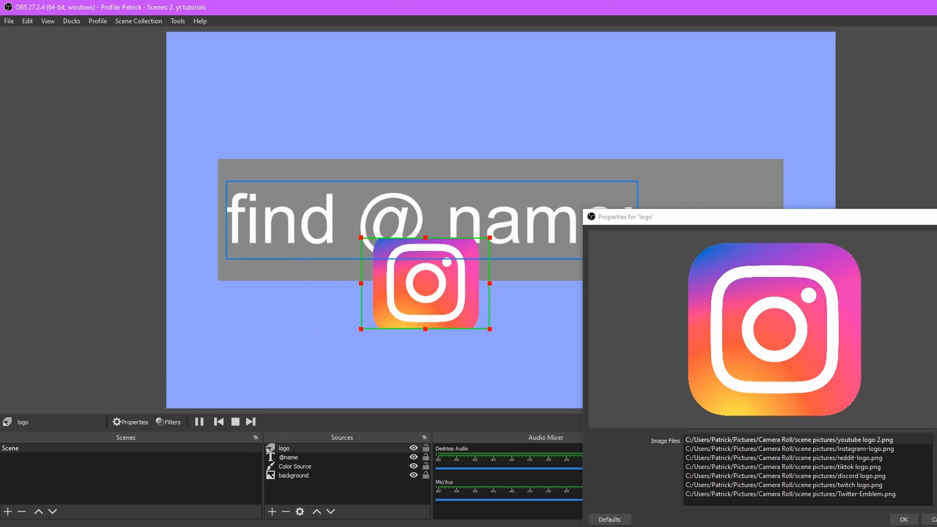
# Extend the slideshow's crop at the top and bottom, and place it at the grey banner's right end after the text
pyautogui.keyDown('alt'); pyautogui.moveTo(425, 238); pyautogui.dragTo(425, 227); pyautogui.keyUp('alt')
pyautogui.keyDown('alt'); pyautogui.moveTo(425, 329); pyautogui.dragTo(424, 340); pyautogui.keyUp('alt')
pyautogui.moveTo(425, 283); pyautogui.dragTo(710, 227)
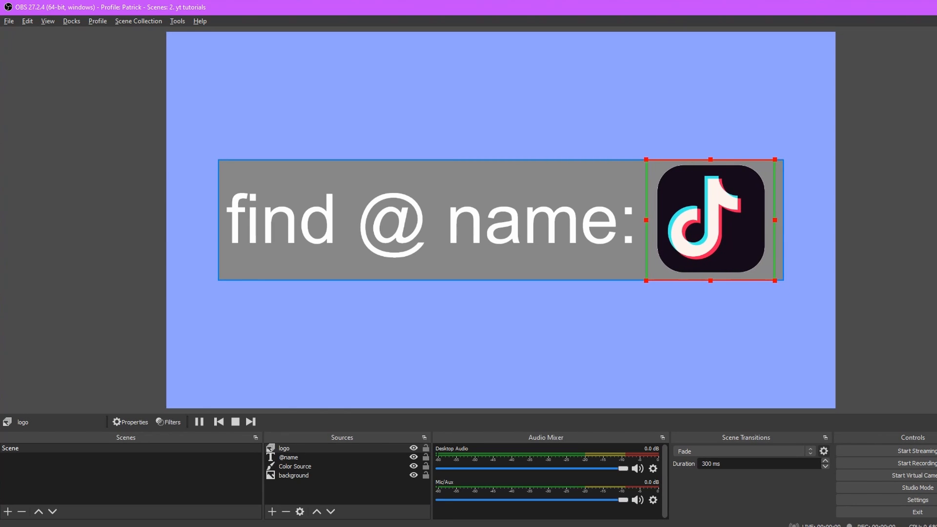
# Open the logo slideshow's properties and move the dialog clear of the banner in the preview
pyautogui.click(585, 337)
pyautogui.click(878, 312)
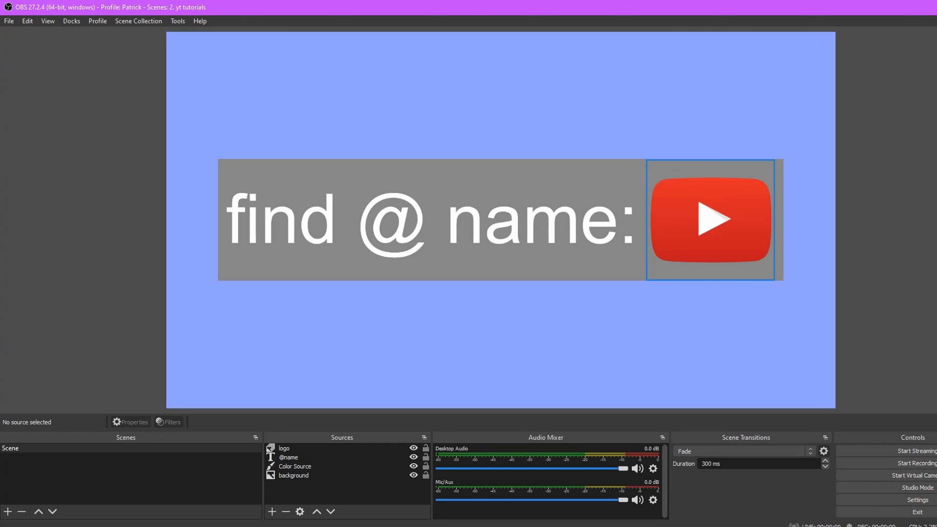
pyautogui.click(711, 220)
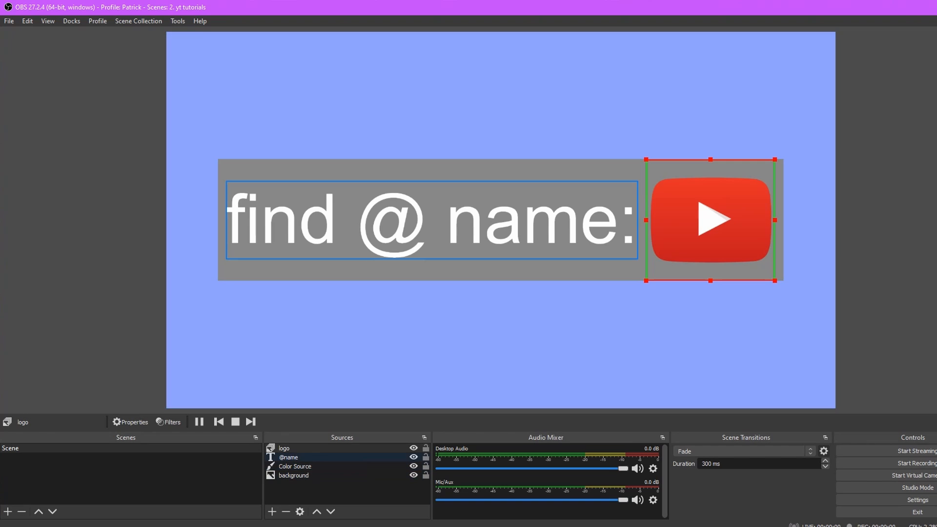
pyautogui.rightClick(314, 449)
pyautogui.click(337, 442)
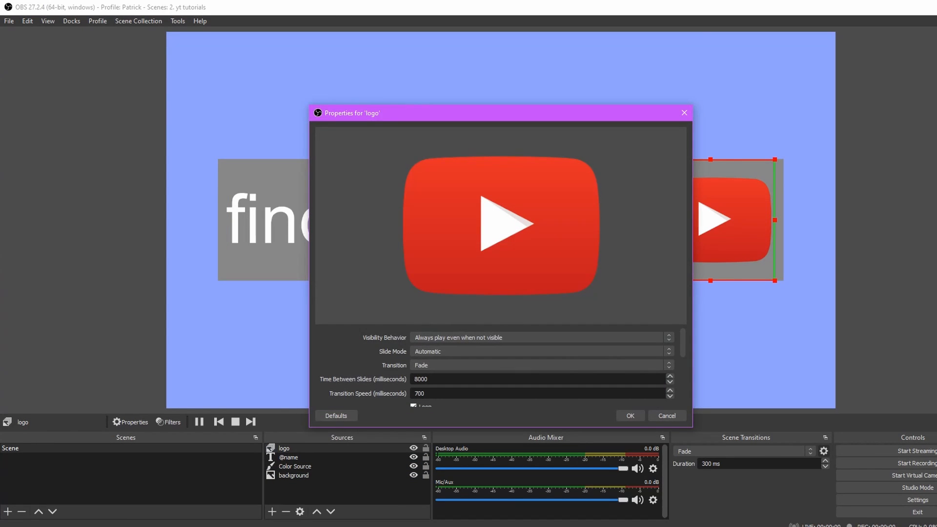
pyautogui.moveTo(445, 114); pyautogui.dragTo(262, 301)
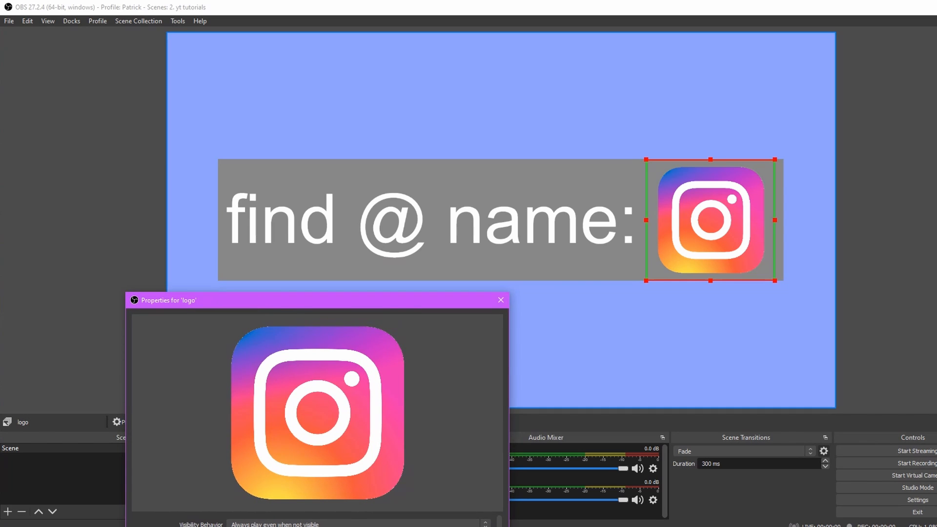
# Scale the logo slideshow down slightly just after the text, and shorten the grey banner's right end to fit it
pyautogui.click(879, 214)
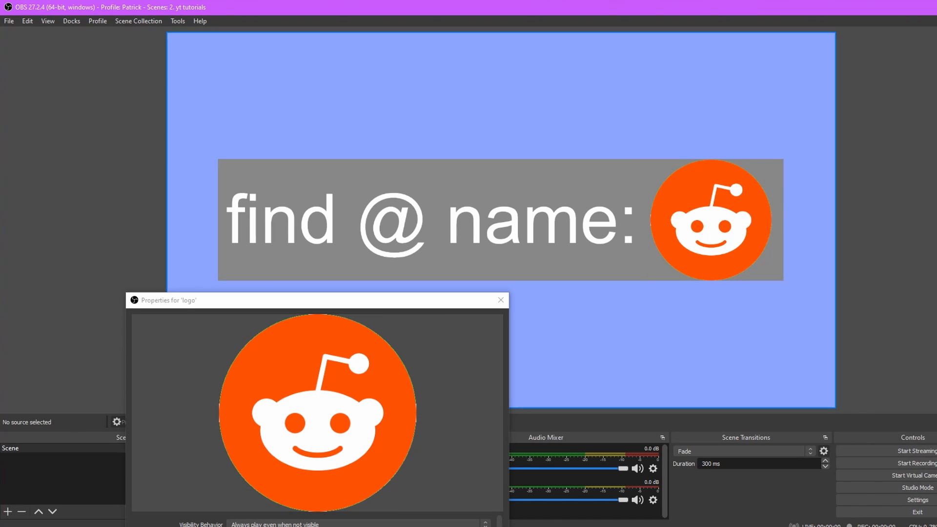
pyautogui.click(711, 221)
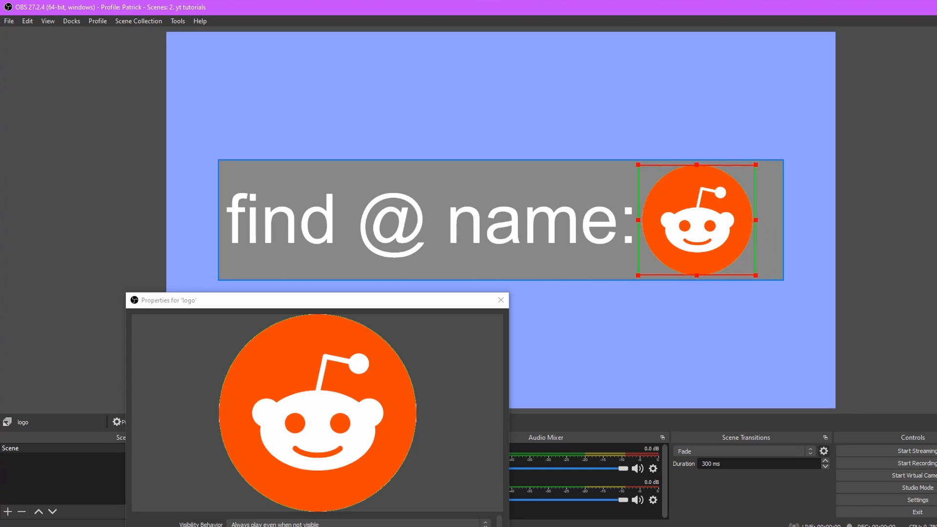
pyautogui.click(703, 332)
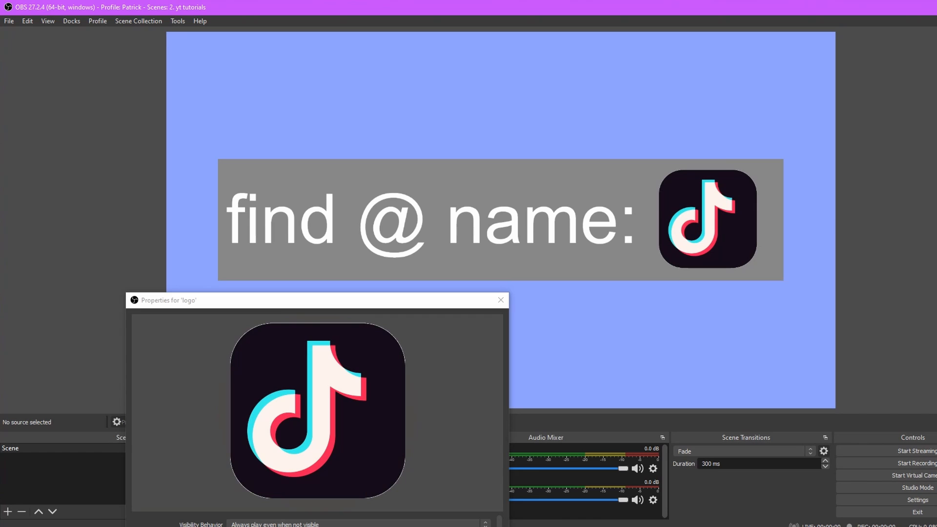
pyautogui.moveTo(708, 219); pyautogui.dragTo(703, 220)
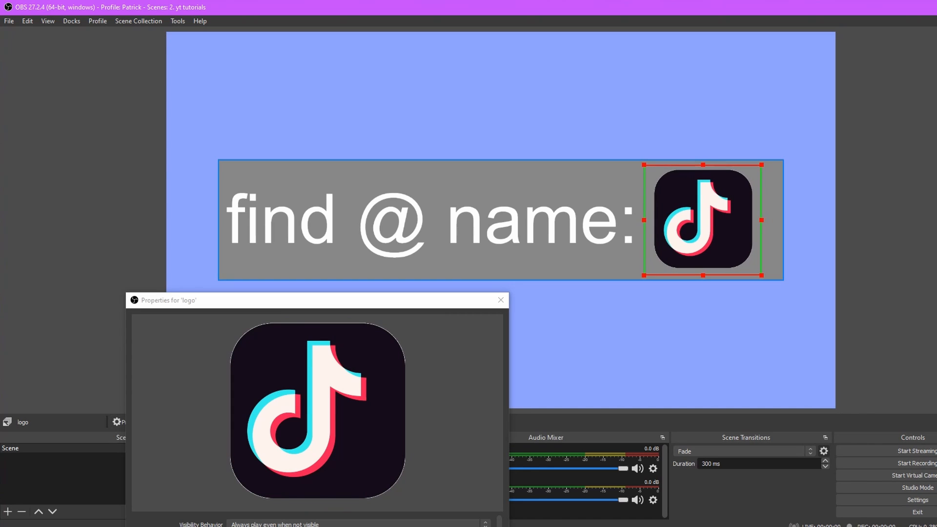
pyautogui.click(702, 220)
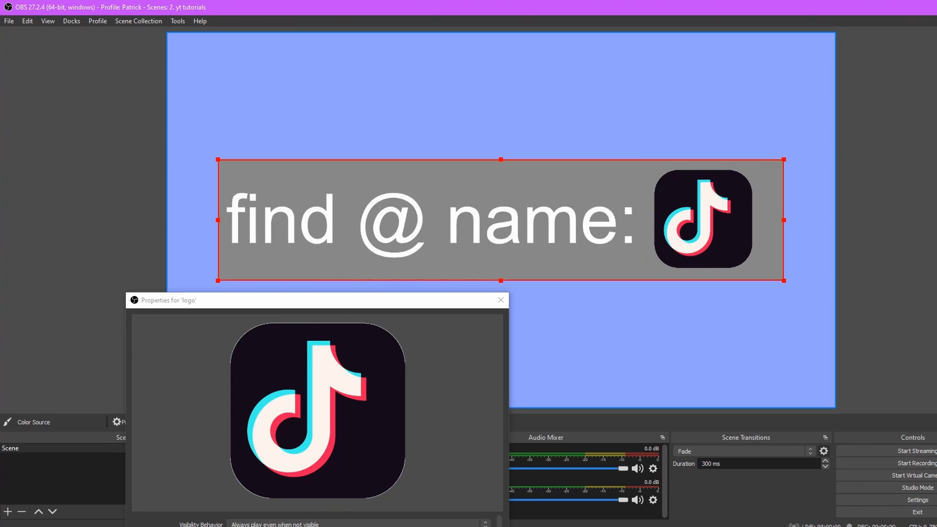
pyautogui.moveTo(784, 219); pyautogui.dragTo(770, 219)
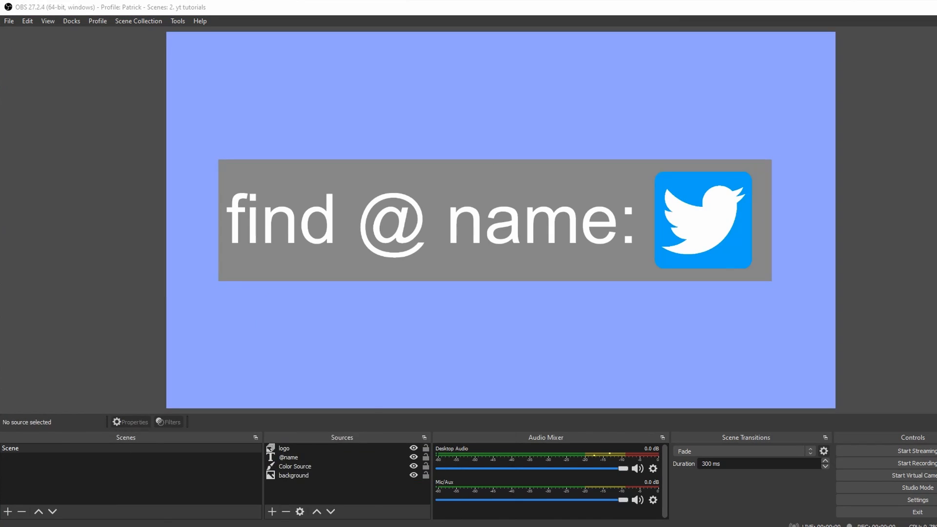
pyautogui.click(272, 511)
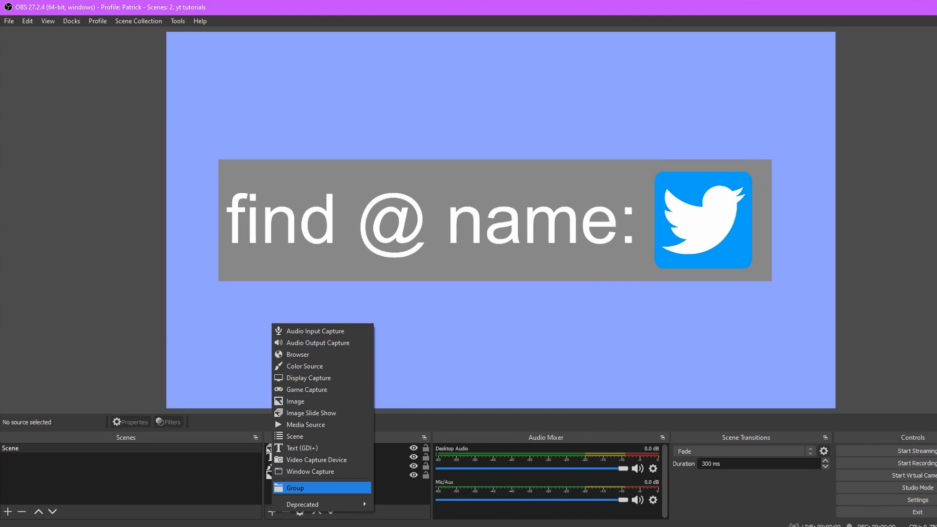
pyautogui.click(312, 488)
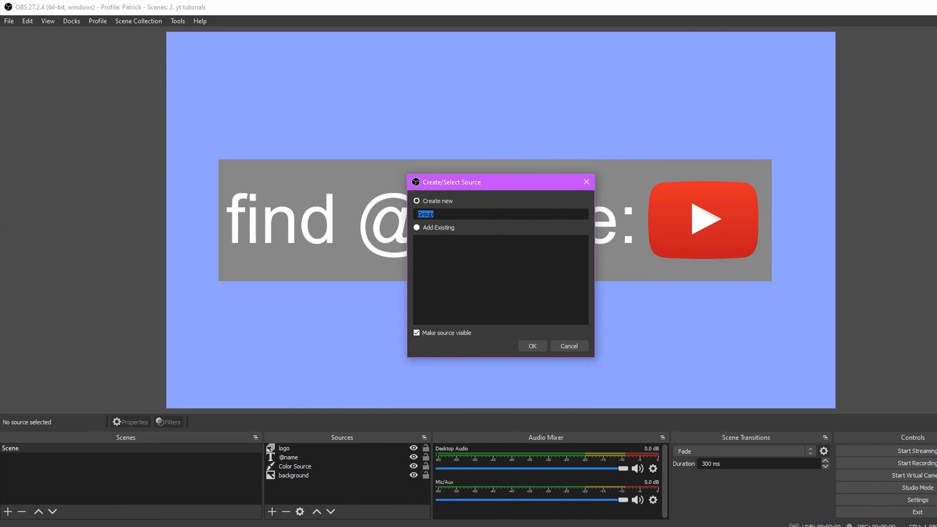
pyautogui.click(533, 346)
pyautogui.moveTo(286, 457); pyautogui.dragTo(293, 479)
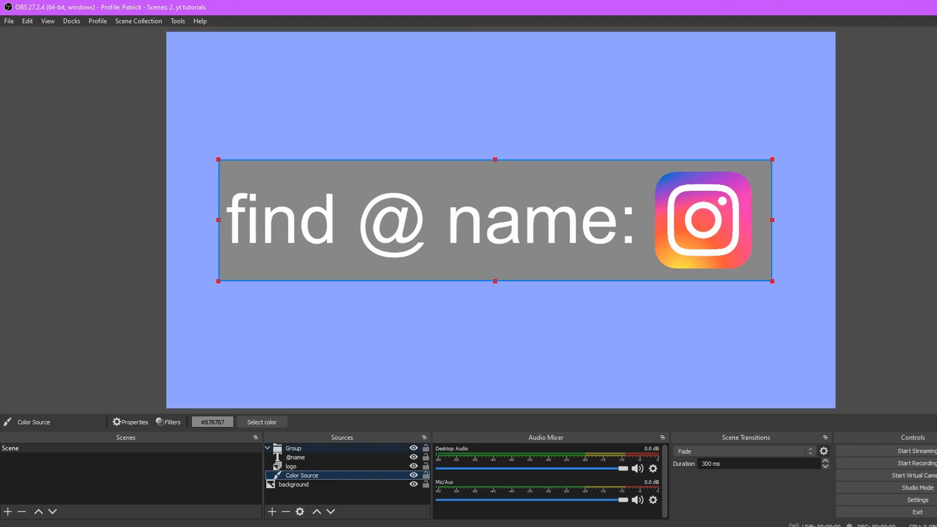
pyautogui.click(293, 448)
pyautogui.moveTo(468, 225)
pyautogui.mouseDown()
pyautogui.moveTo(532, 252)
pyautogui.moveTo(457, 210)
pyautogui.moveTo(476, 223)
pyautogui.mouseUp()
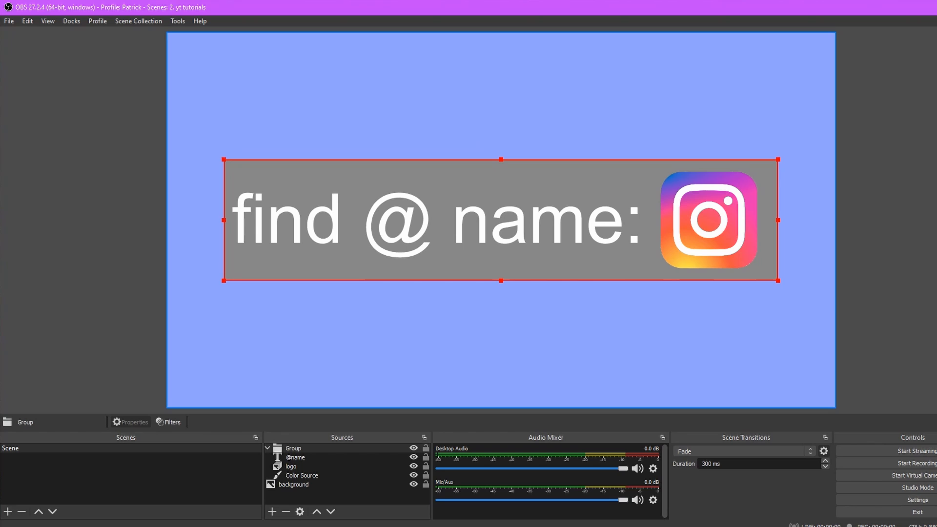
pyautogui.click(295, 457)
pyautogui.click(291, 465)
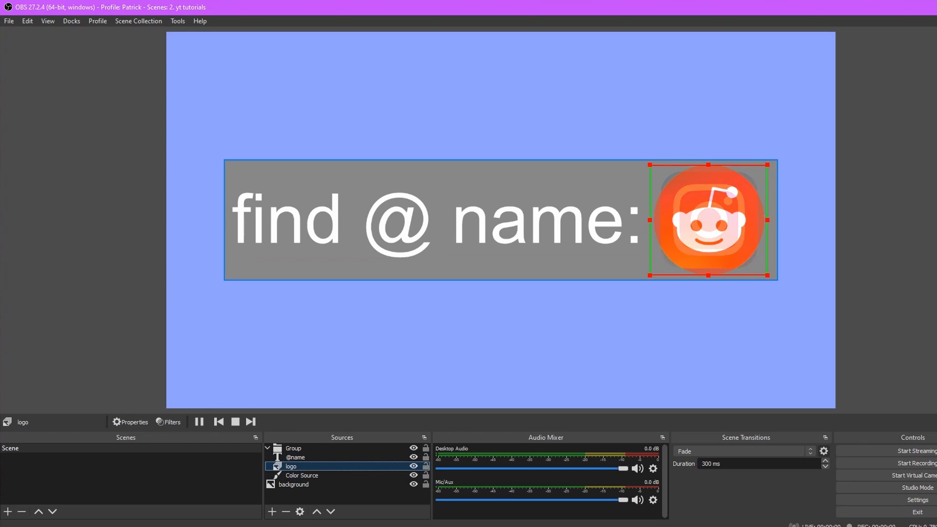
pyautogui.click(302, 475)
pyautogui.click(317, 496)
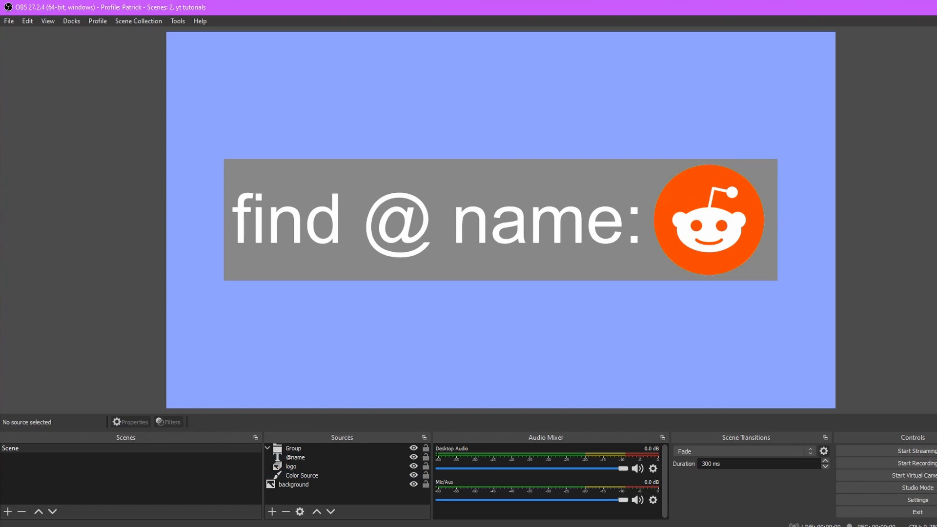